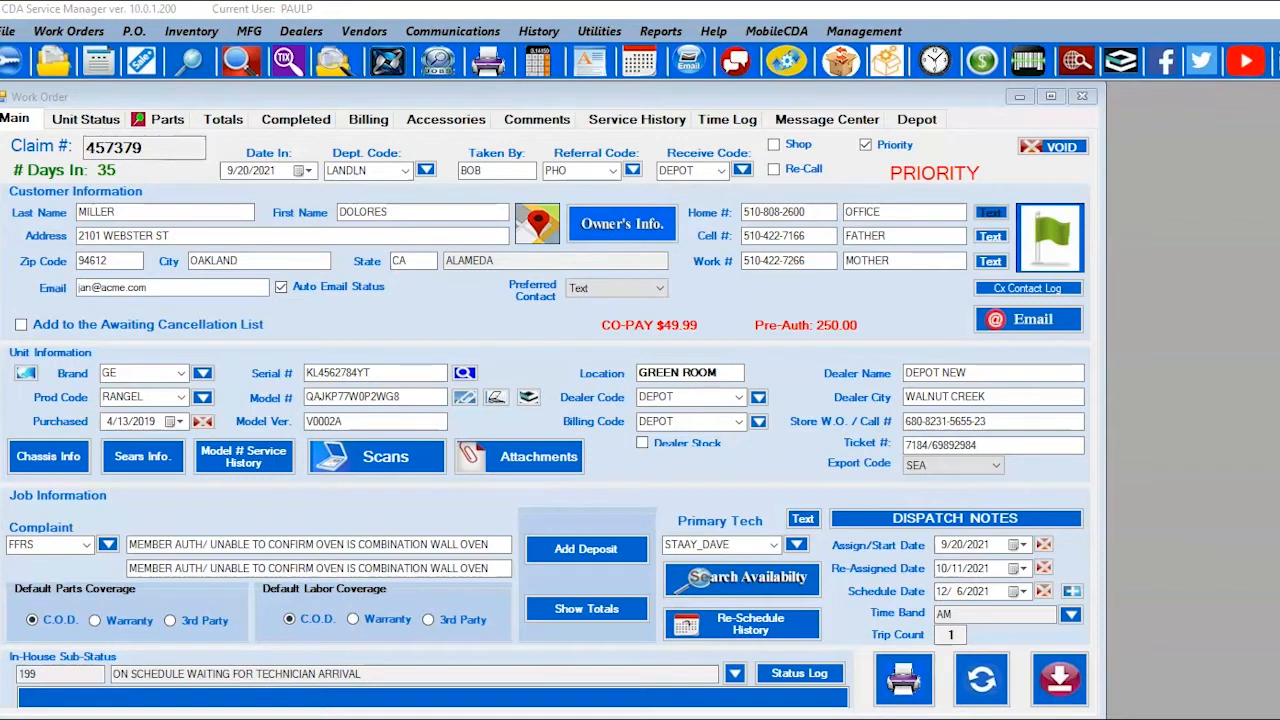
{"action": "left_click_drag", "start_coordinate": [1279, 456], "coordinate": [990, 436]}
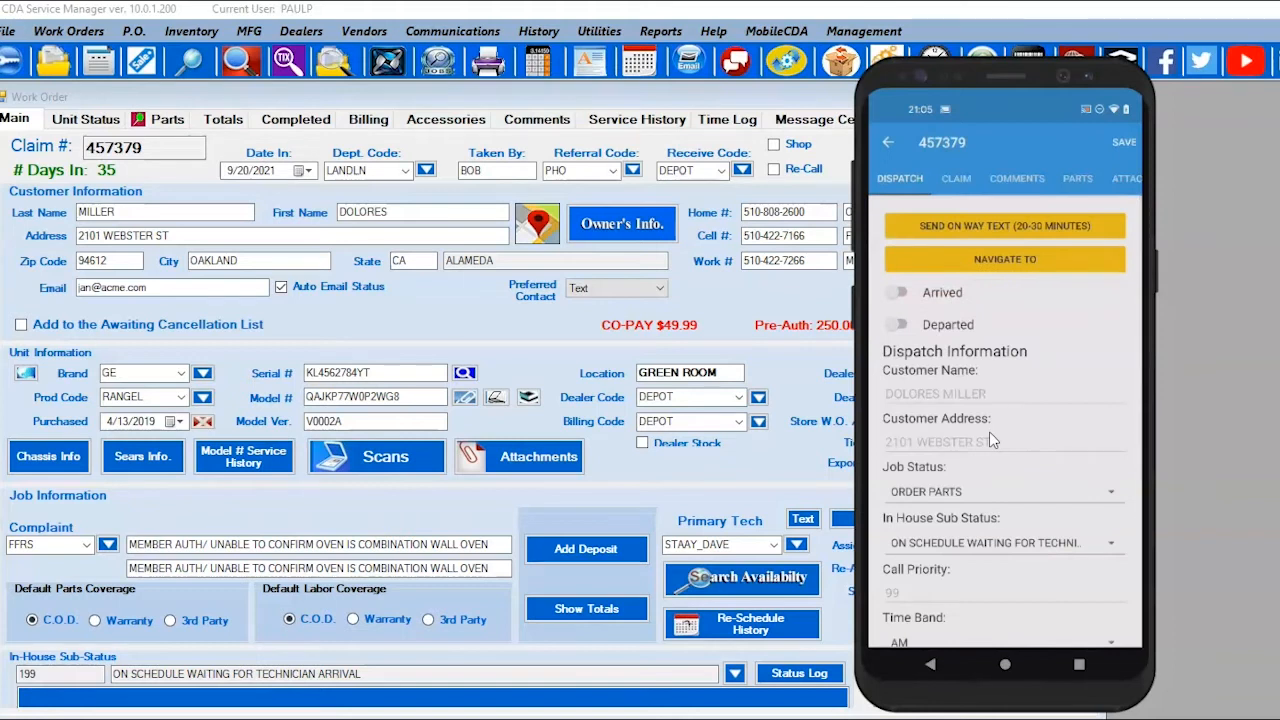
{"action": "left_click", "coordinate": [1044, 184]}
{"action": "left_click", "coordinate": [1084, 181]}
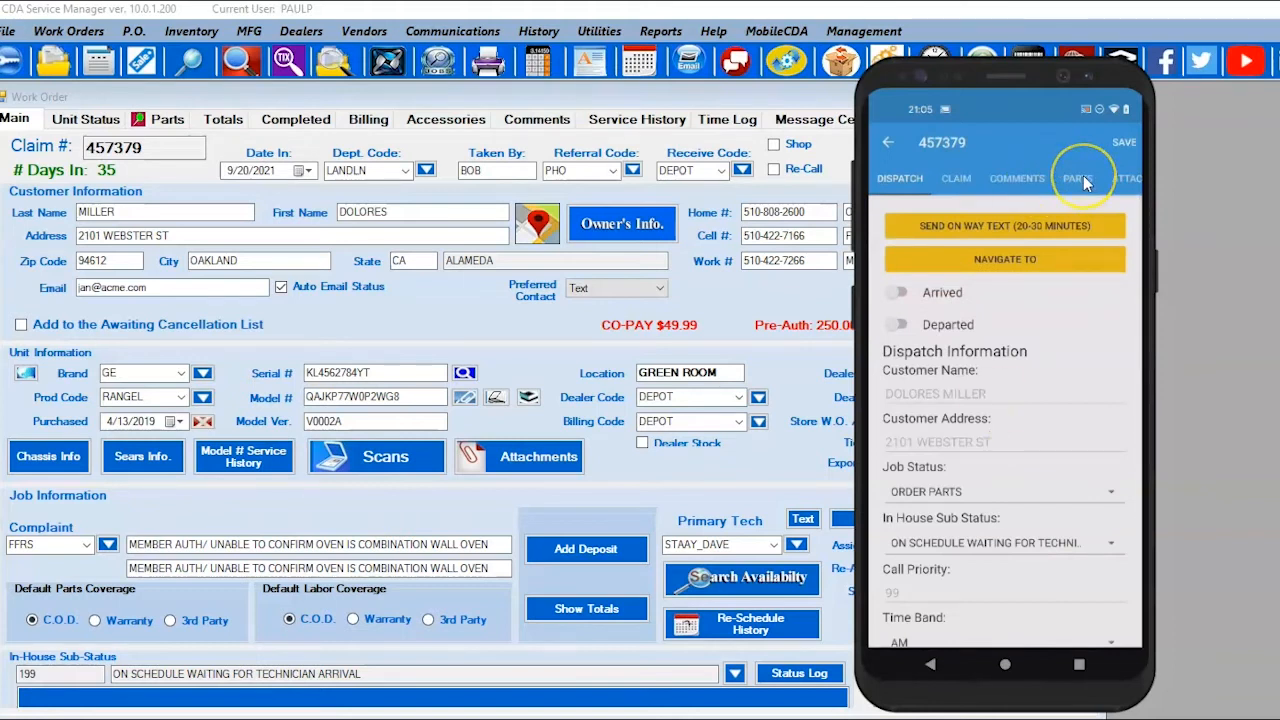
{"action": "left_click", "coordinate": [1102, 143]}
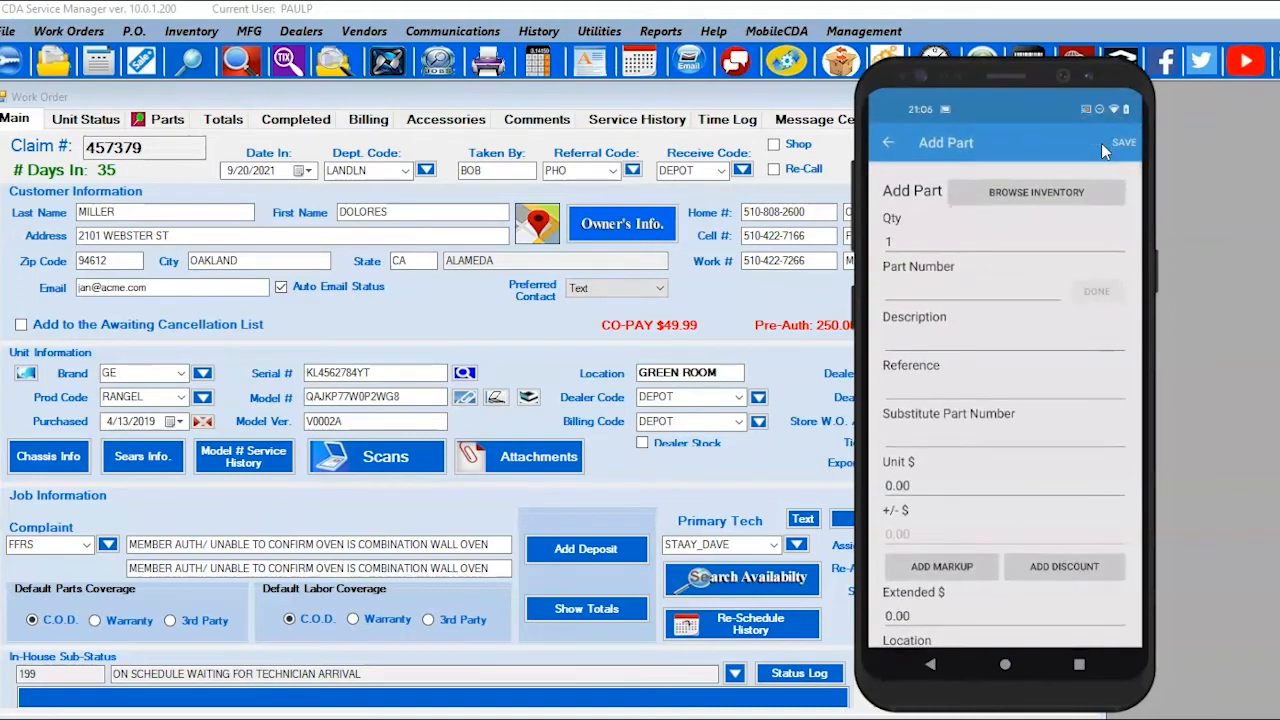
Step: Paste part number FSPW11314648, mark it to order, describe it as BELLOW, and save
{"action": "left_click", "coordinate": [1013, 279]}
{"action": "type", "text": "FSPW11314648"}
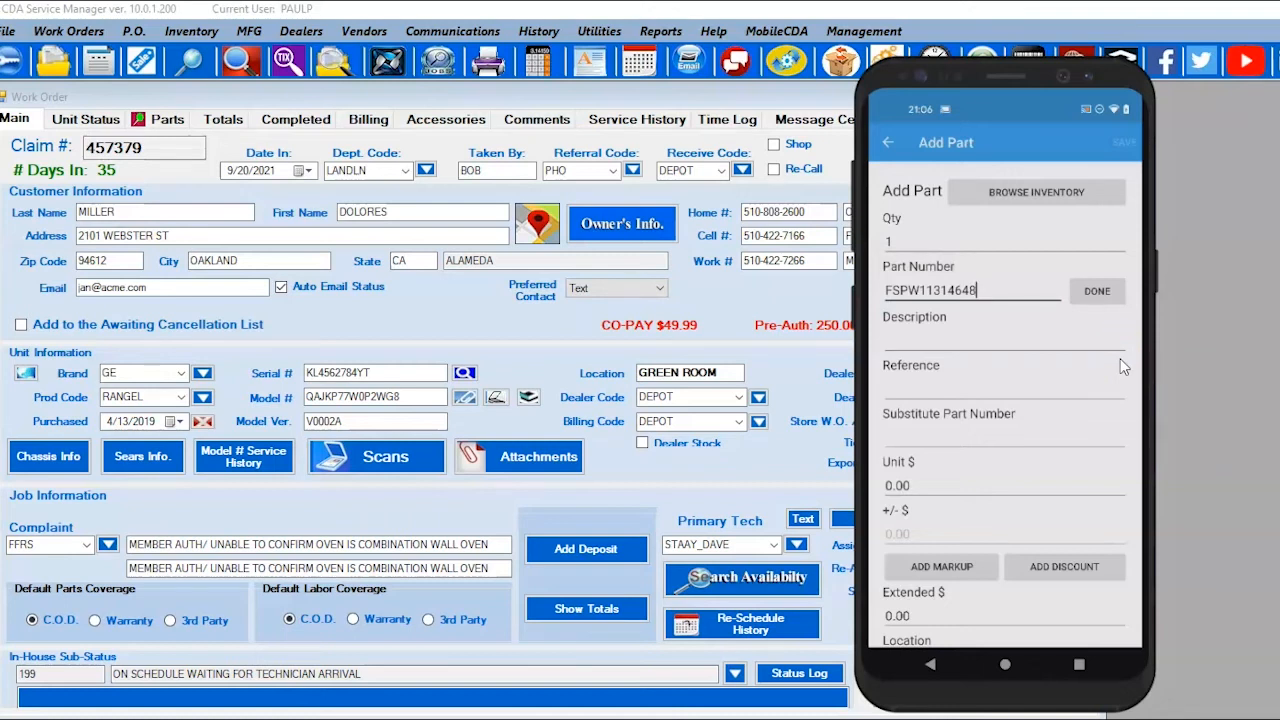
{"action": "key", "text": "Return"}
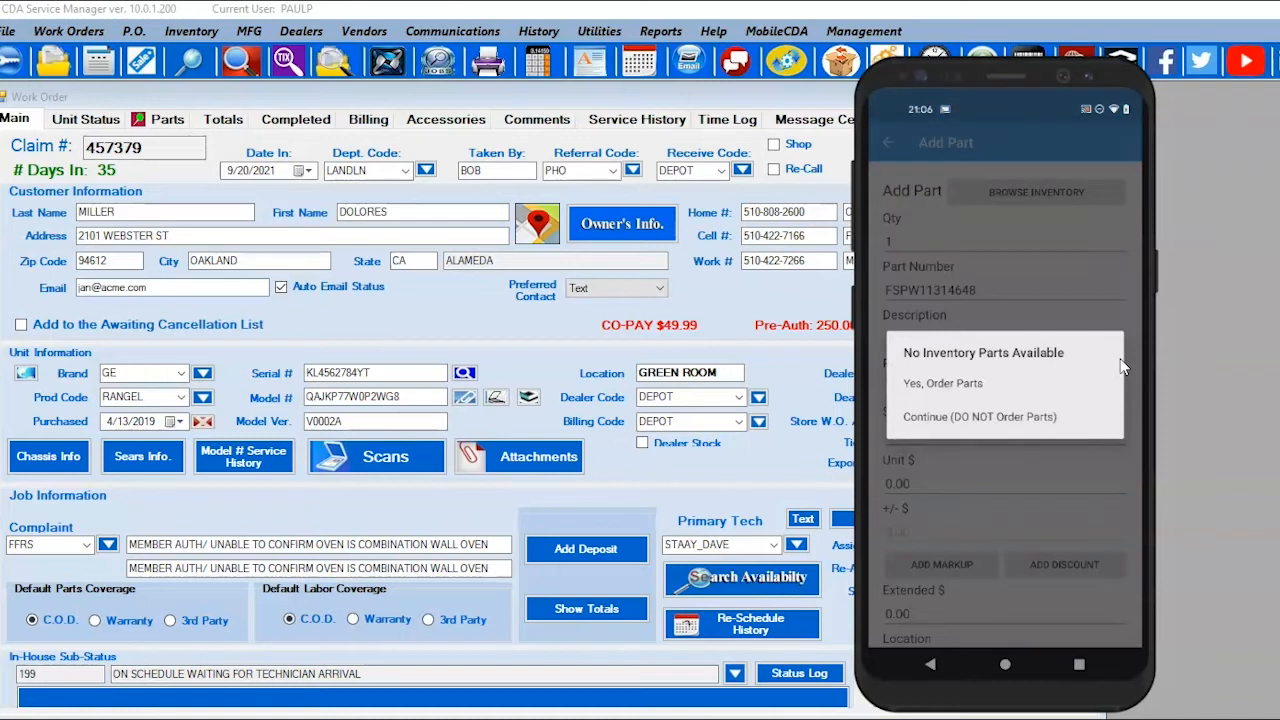
{"action": "left_click", "coordinate": [977, 390]}
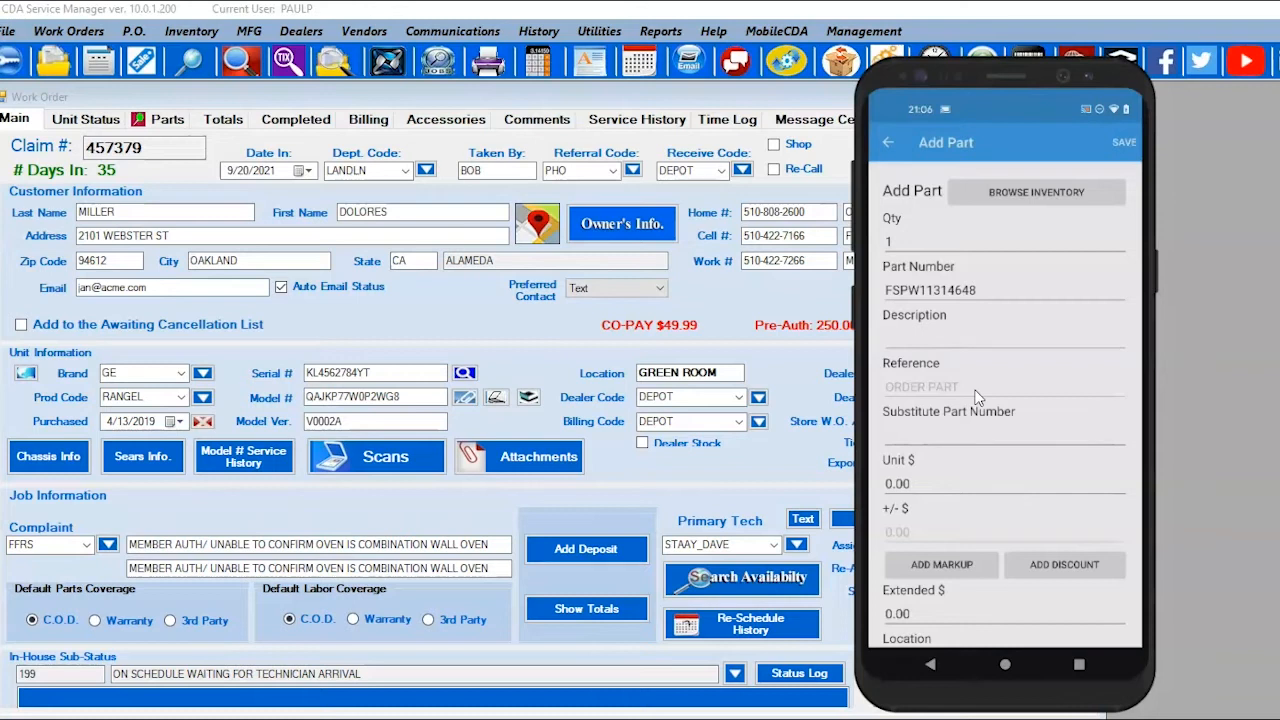
{"action": "left_click", "coordinate": [932, 340]}
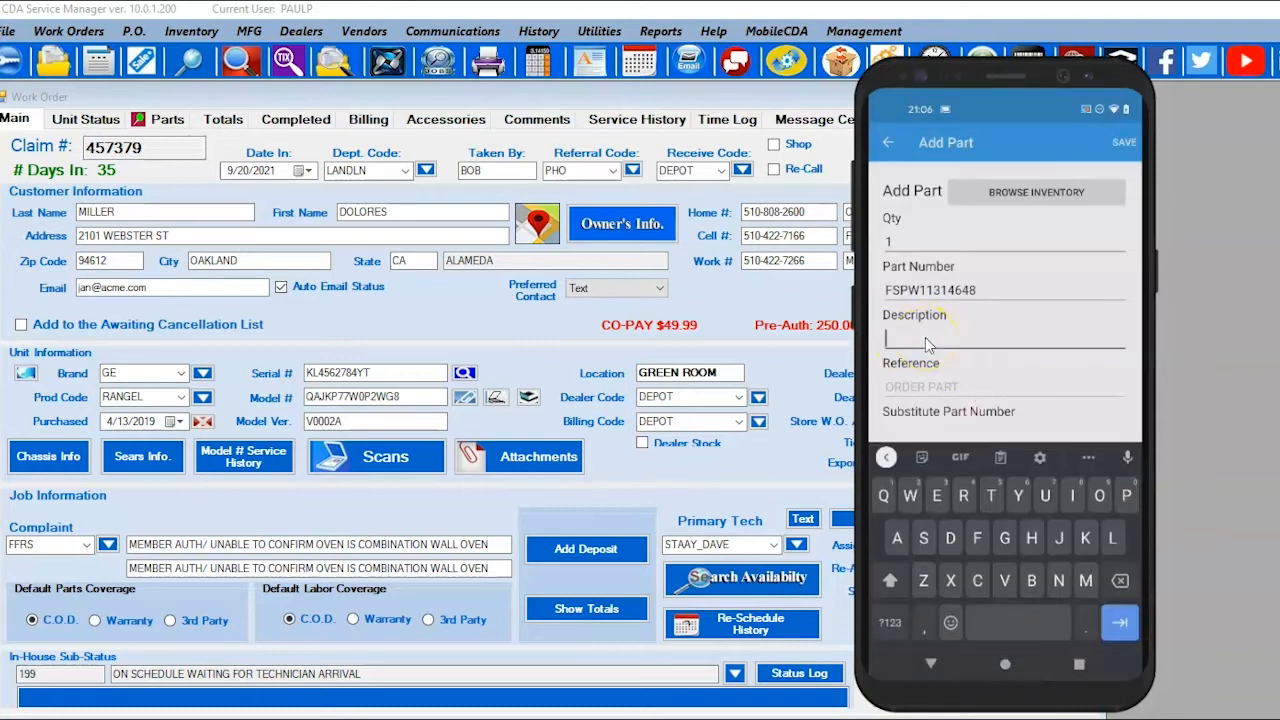
{"action": "type", "text": "AA"}
{"action": "key", "text": "BackSpace"}
{"action": "key", "text": "BackSpace"}
{"action": "type", "text": "BELLOW"}
{"action": "left_click", "coordinate": [1120, 143]}
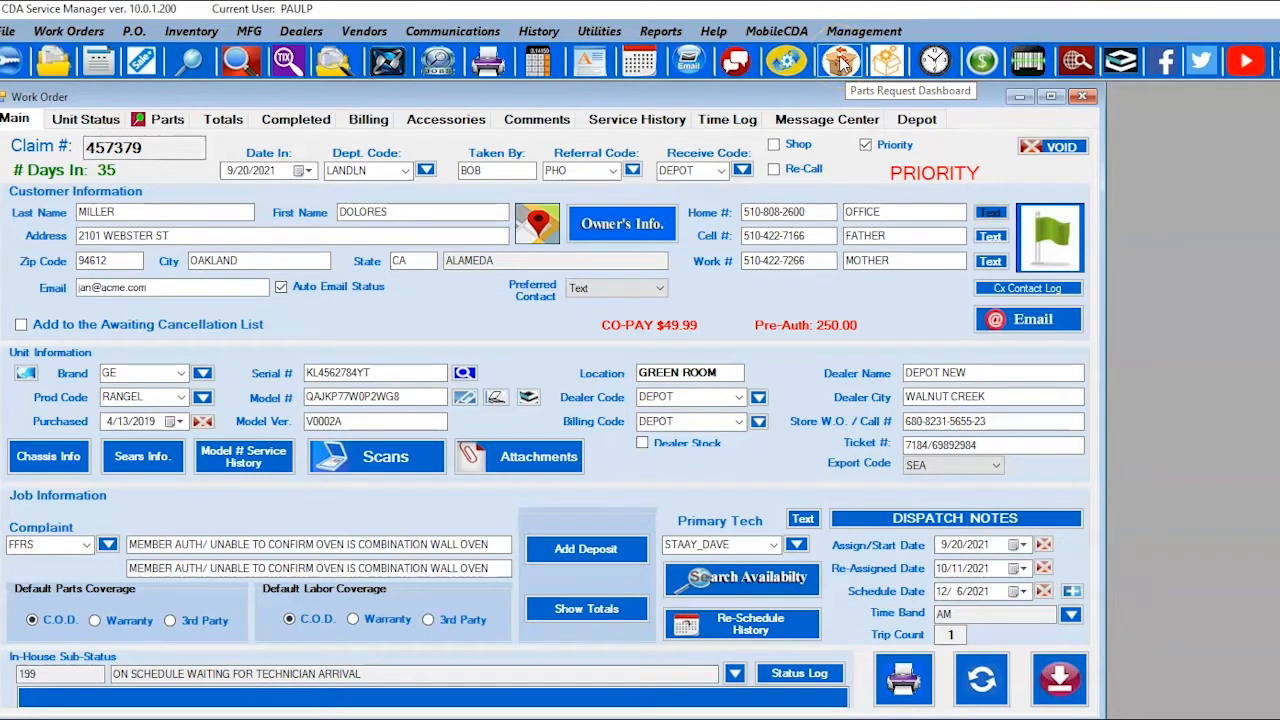
{"action": "left_click", "coordinate": [842, 62]}
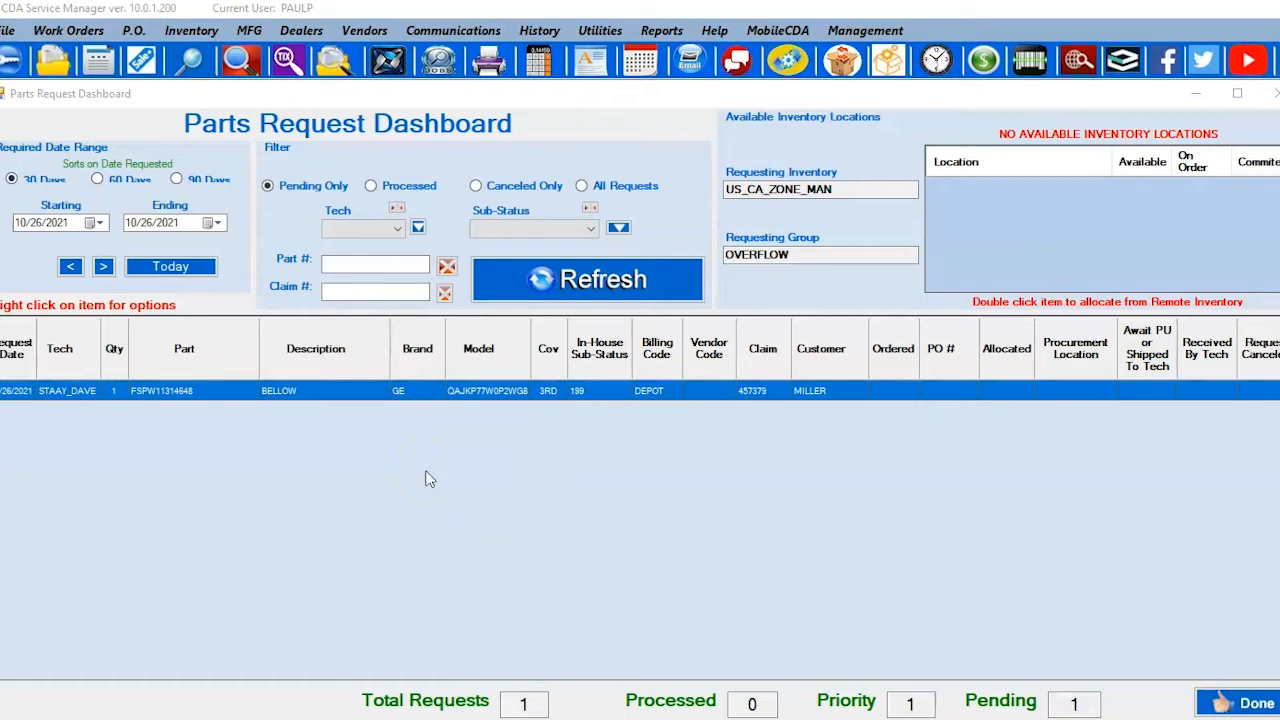
{"action": "left_click", "coordinate": [714, 362]}
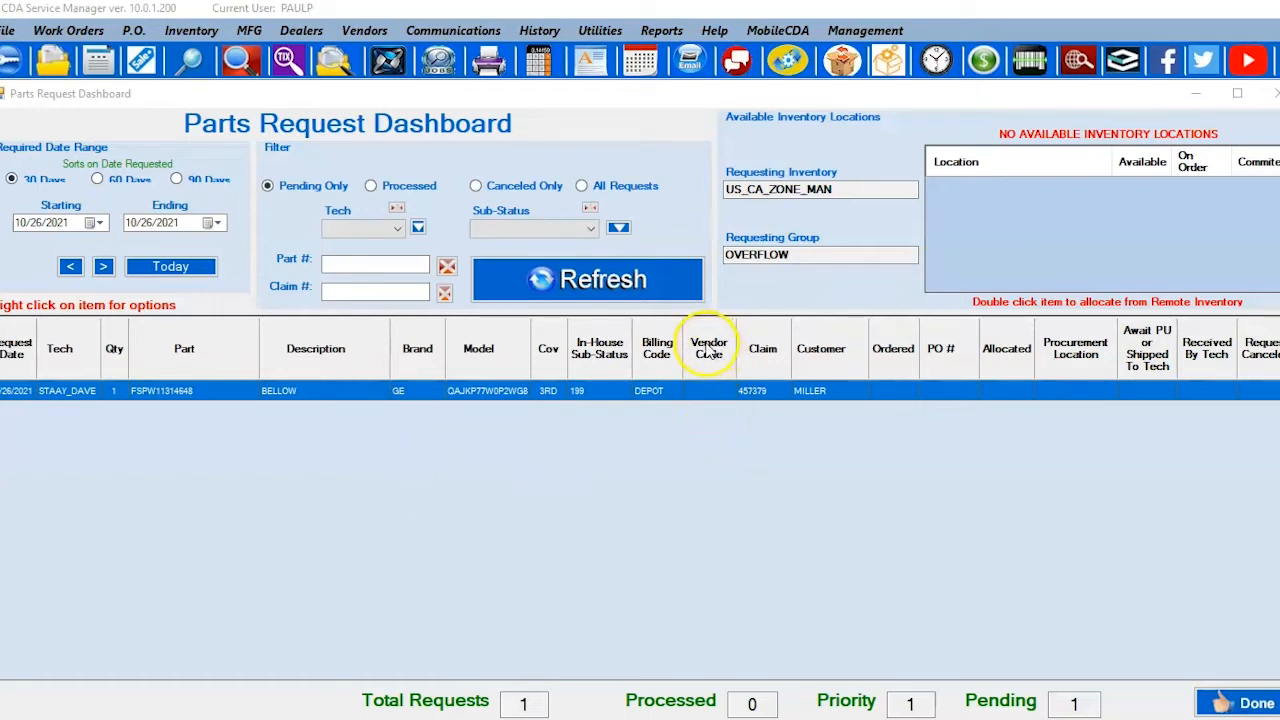
Step: Add AMERICAN HOME SHIELD as the vendor on the pending BELLOW request
{"action": "right_click", "coordinate": [705, 398]}
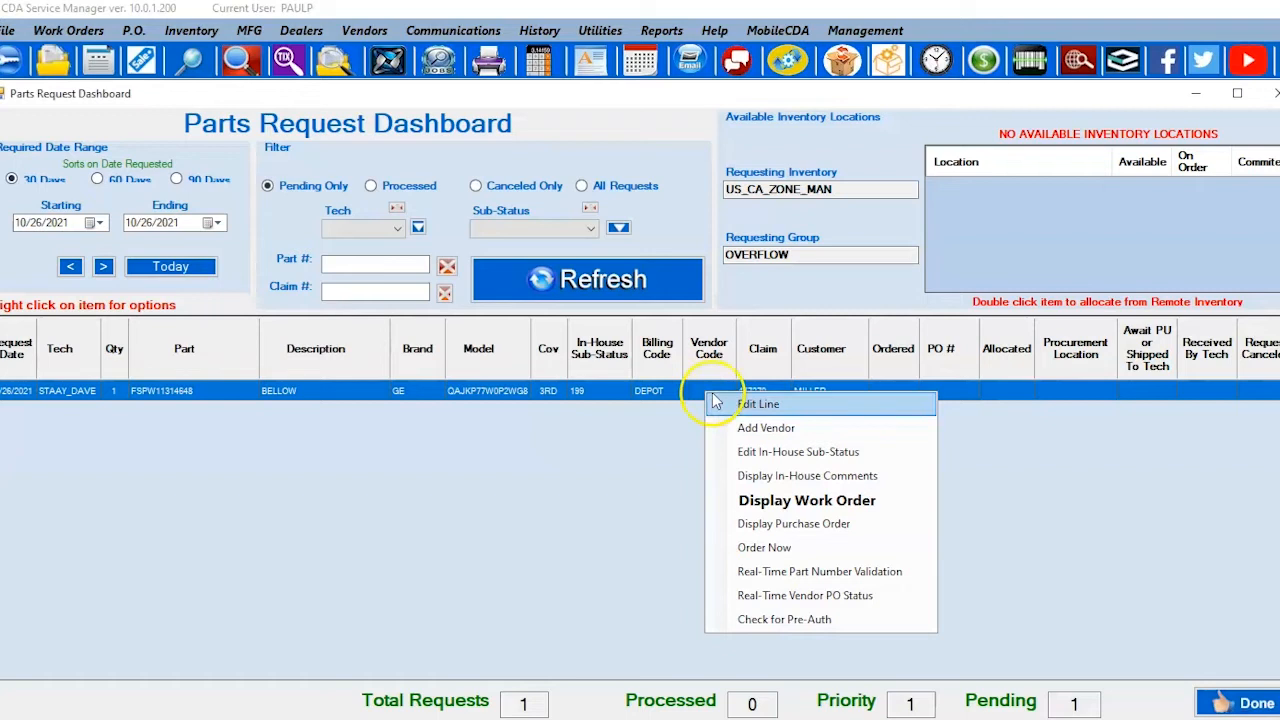
{"action": "left_click", "coordinate": [752, 430]}
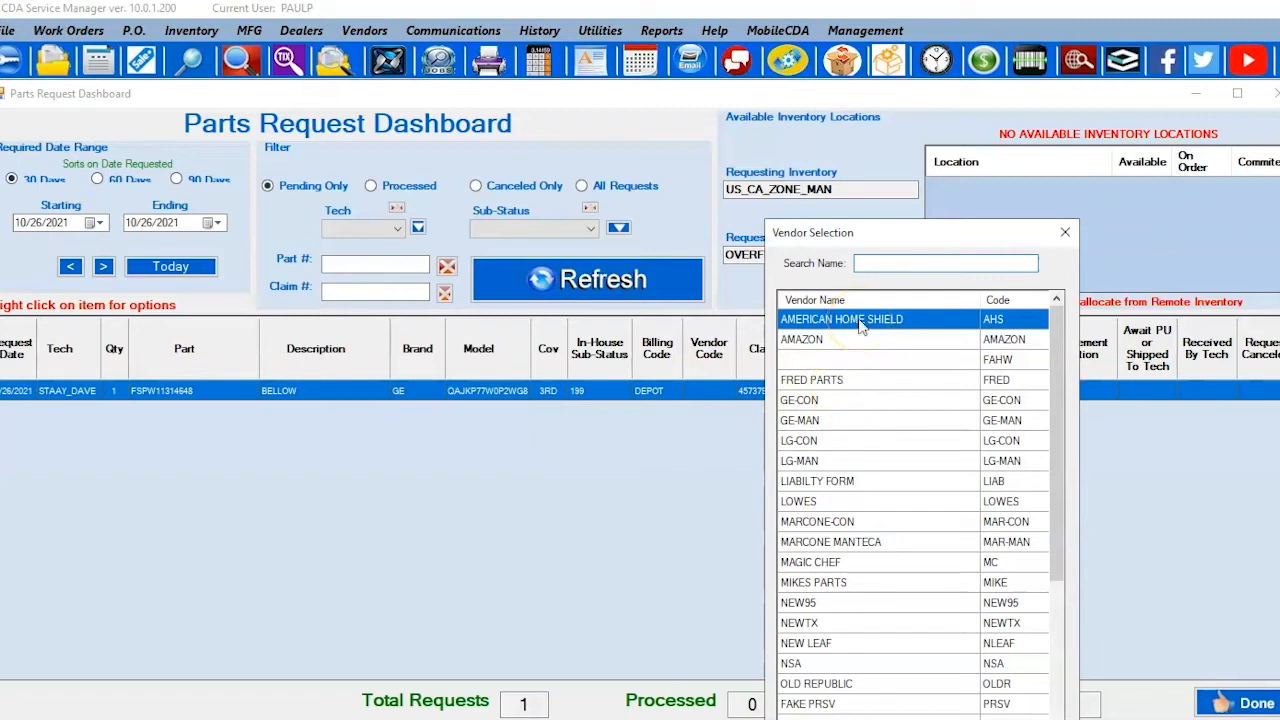
{"action": "double_click", "coordinate": [860, 326]}
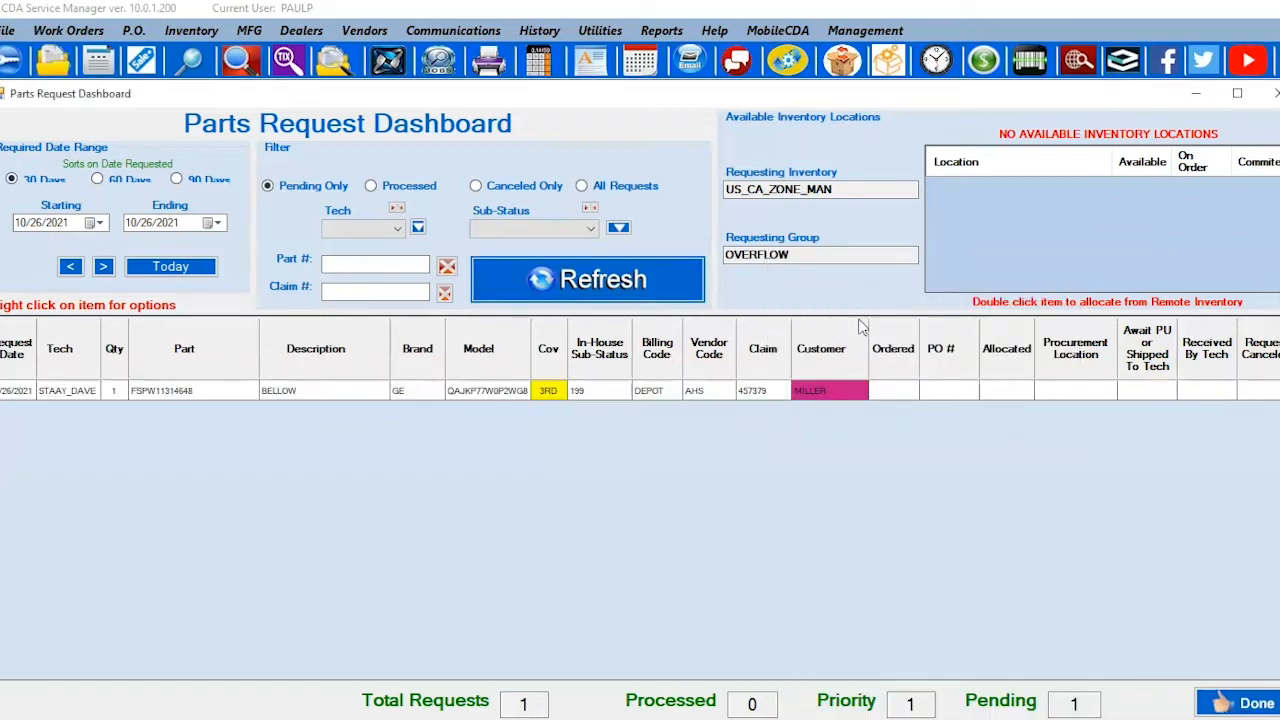
{"action": "left_click", "coordinate": [707, 393]}
{"action": "left_click", "coordinate": [707, 394]}
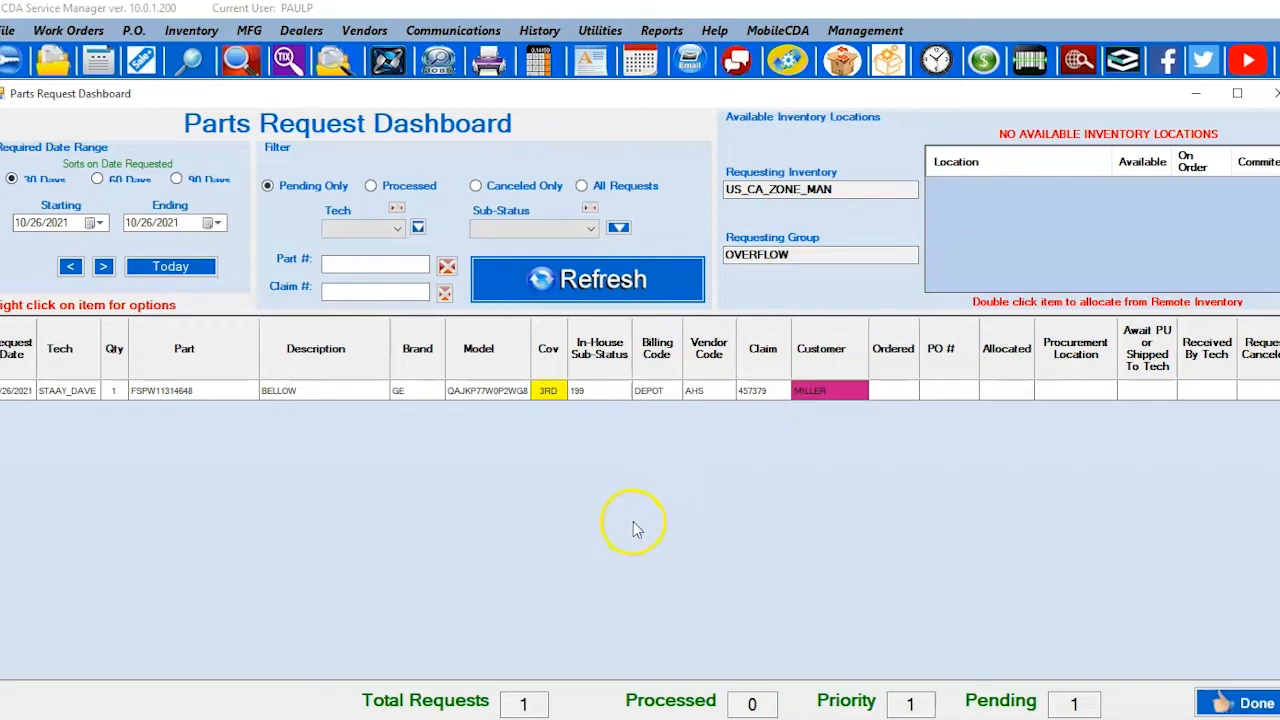
Step: Order the BELLOW request now and confirm continuing to process the order
{"action": "right_click", "coordinate": [706, 397]}
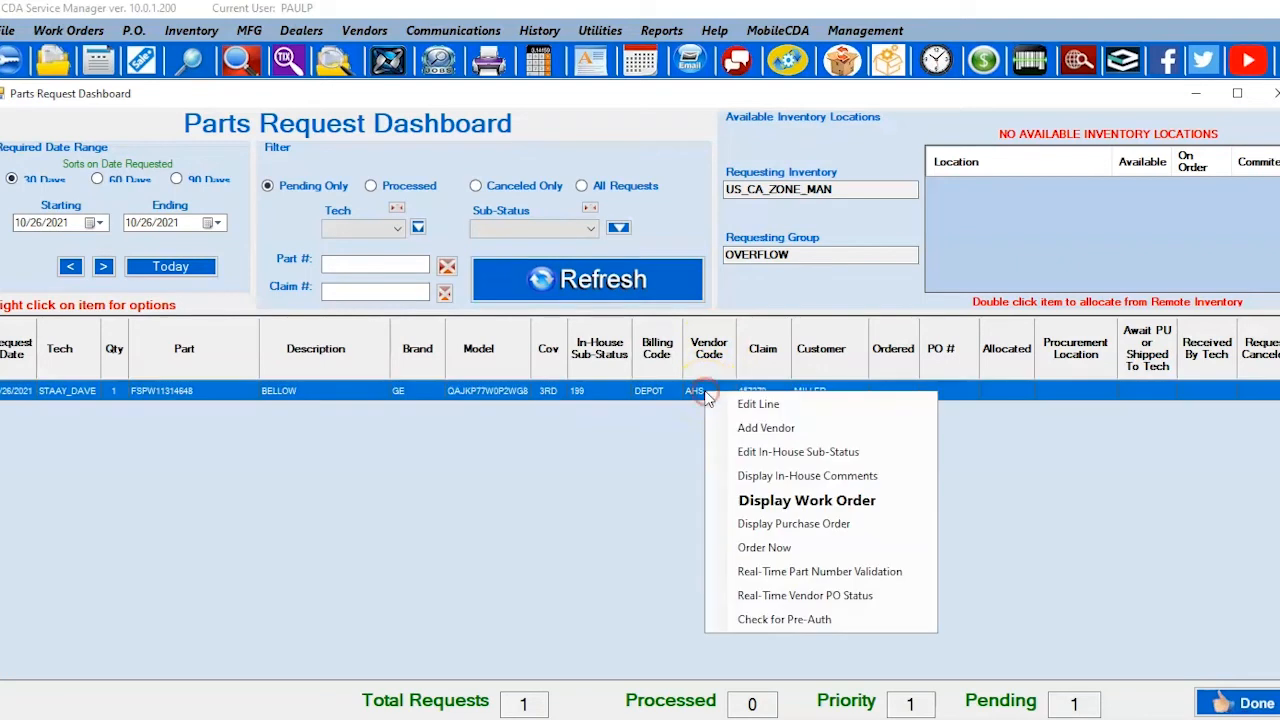
{"action": "left_click", "coordinate": [762, 555]}
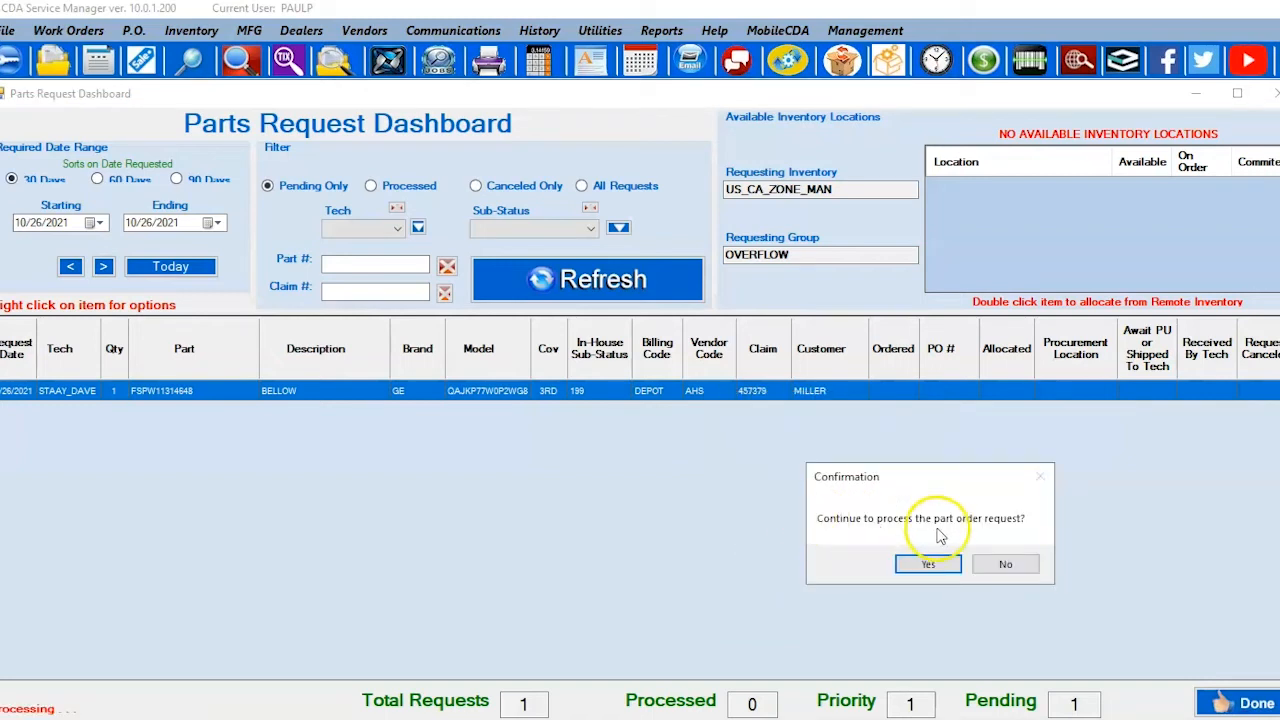
{"action": "left_click", "coordinate": [927, 565]}
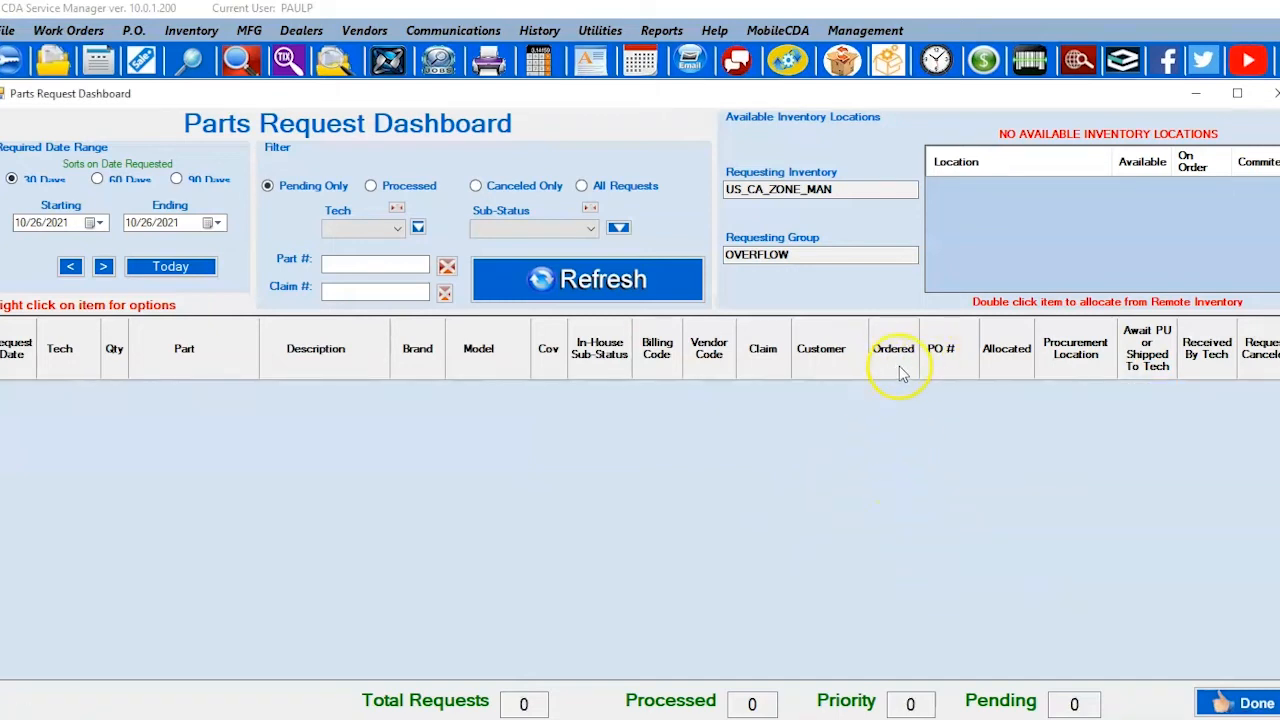
Step: Switch the dashboard to processed requests and refresh the list
{"action": "left_click", "coordinate": [398, 192]}
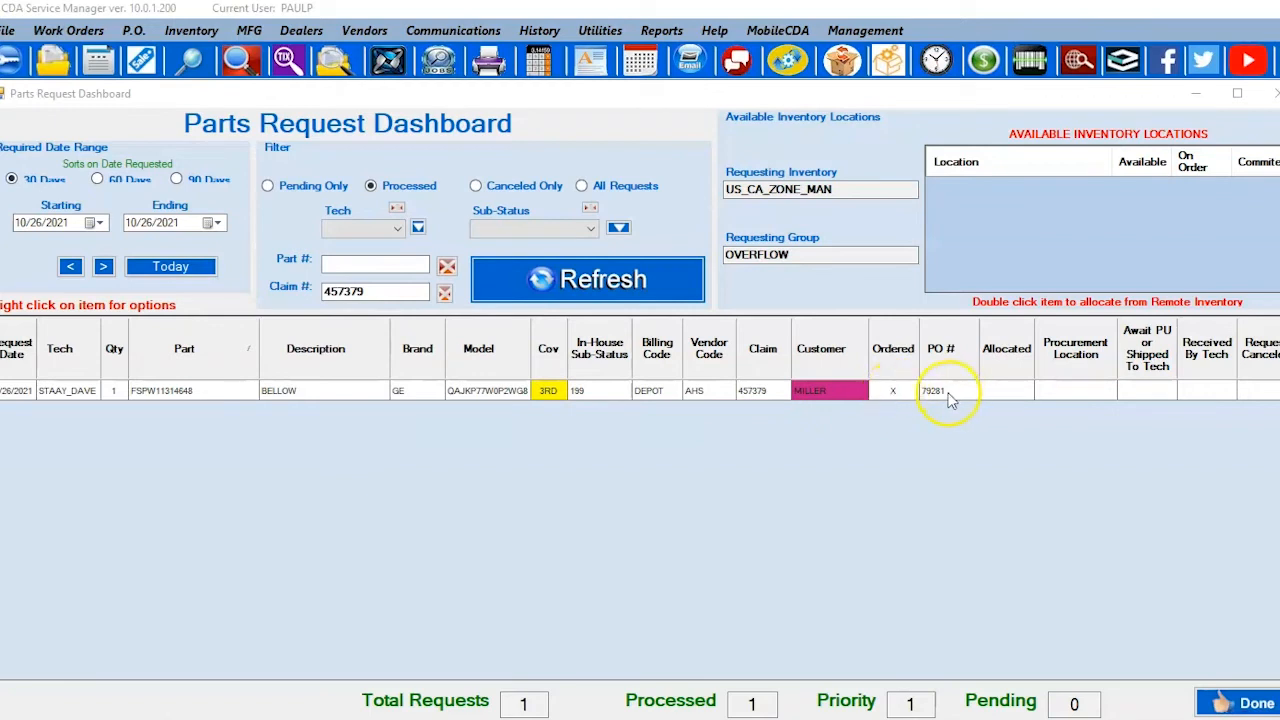
{"action": "left_click", "coordinate": [390, 188]}
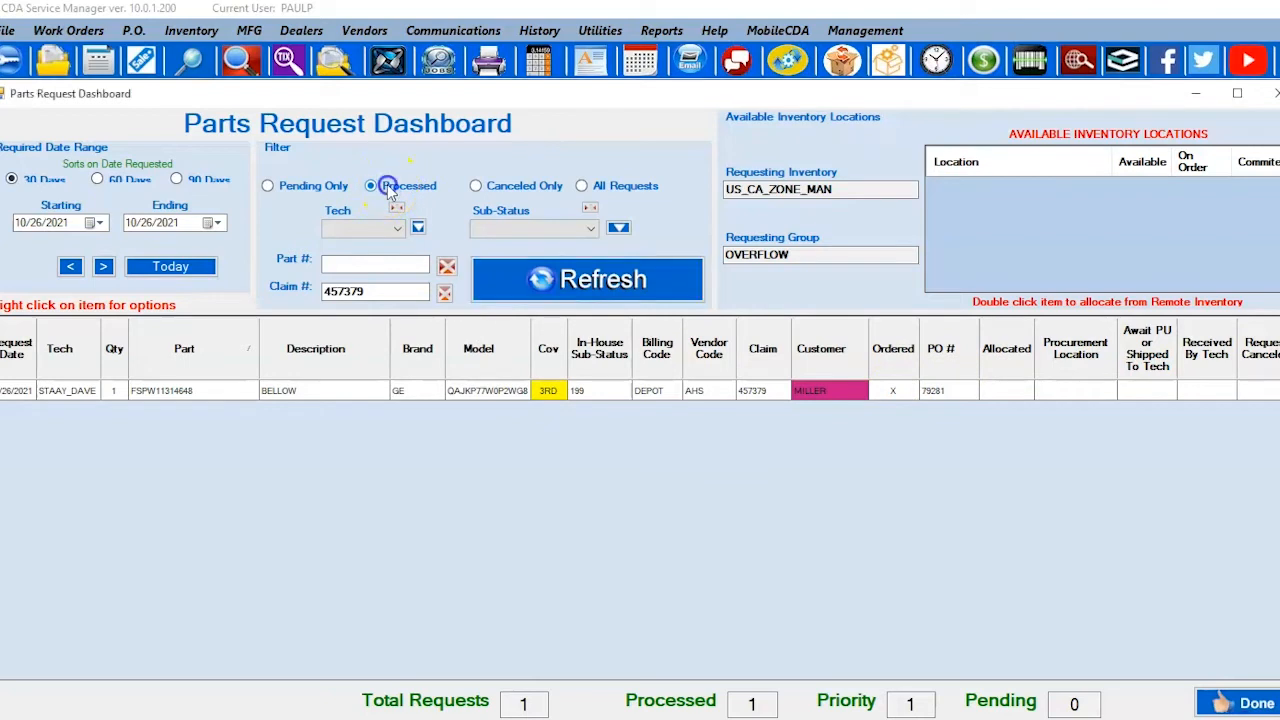
{"action": "left_click", "coordinate": [522, 280]}
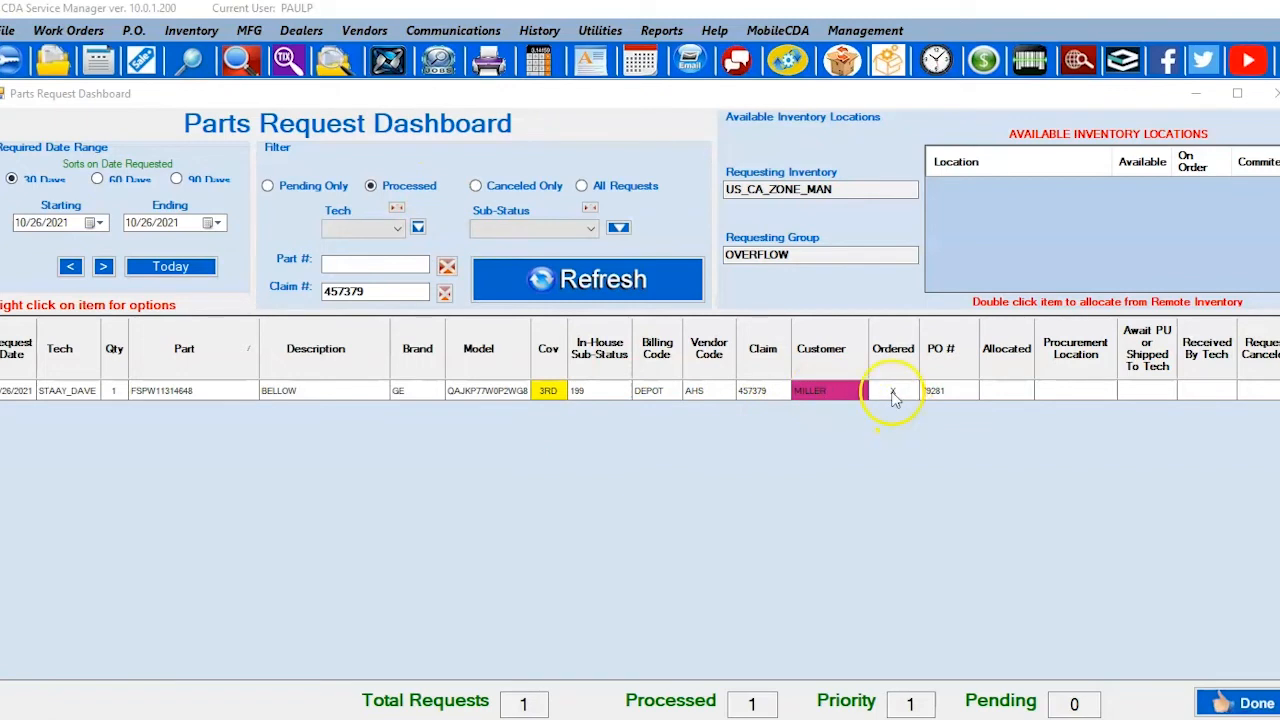
Step: Bring up the context menu for the processed BELLOW part request
{"action": "right_click", "coordinate": [705, 395]}
{"action": "left_click", "coordinate": [752, 543]}
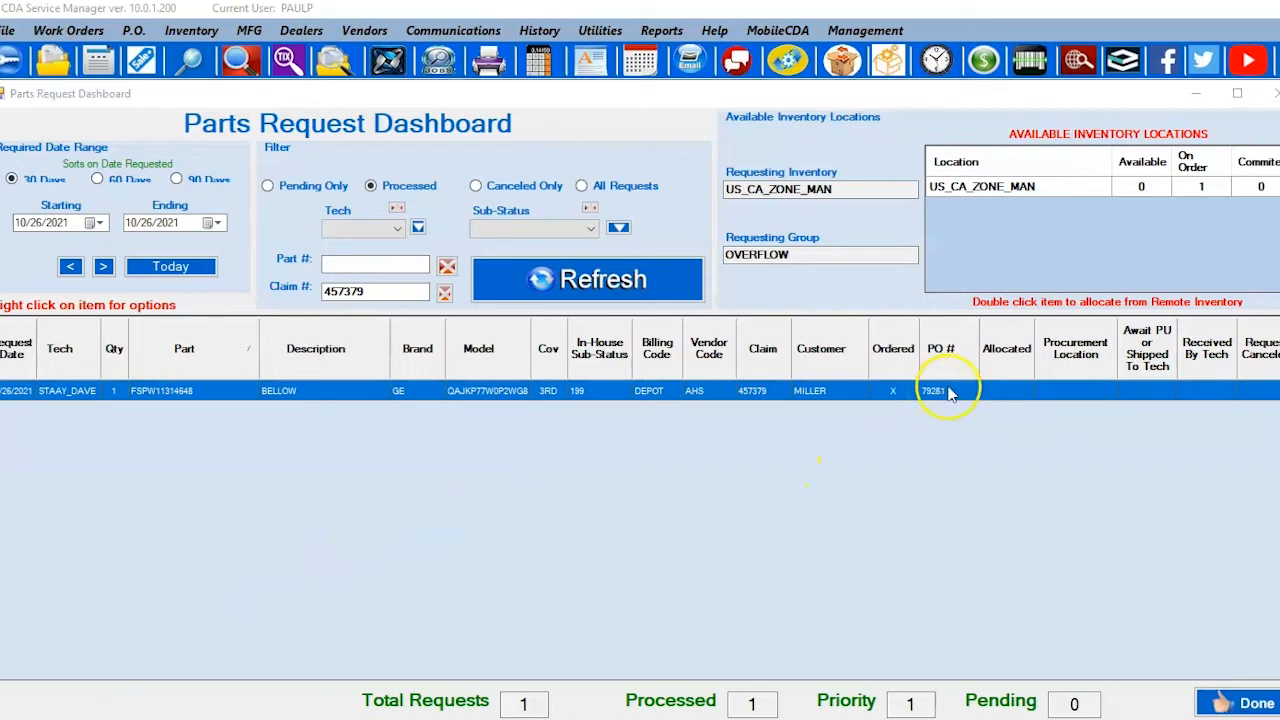
{"action": "right_click", "coordinate": [1006, 388]}
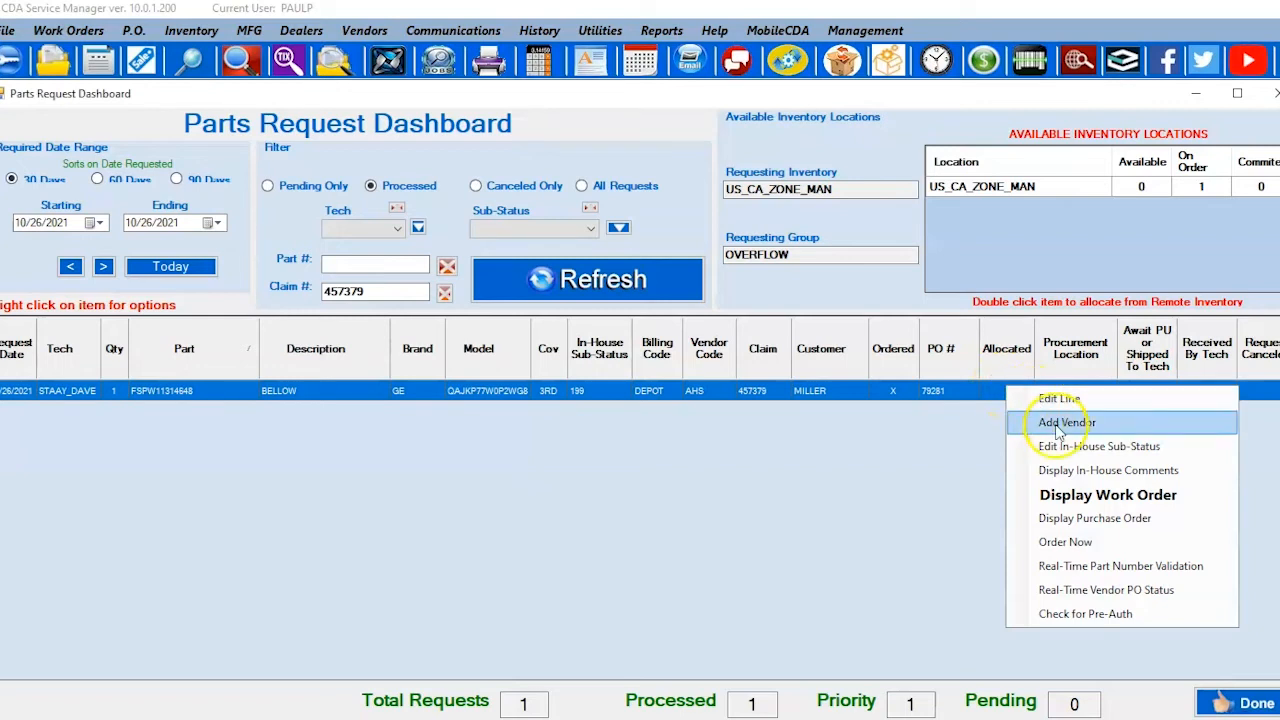
Step: Display the BELLOW purchase order and choose Close Purchase Order on its line
{"action": "left_click", "coordinate": [1090, 520]}
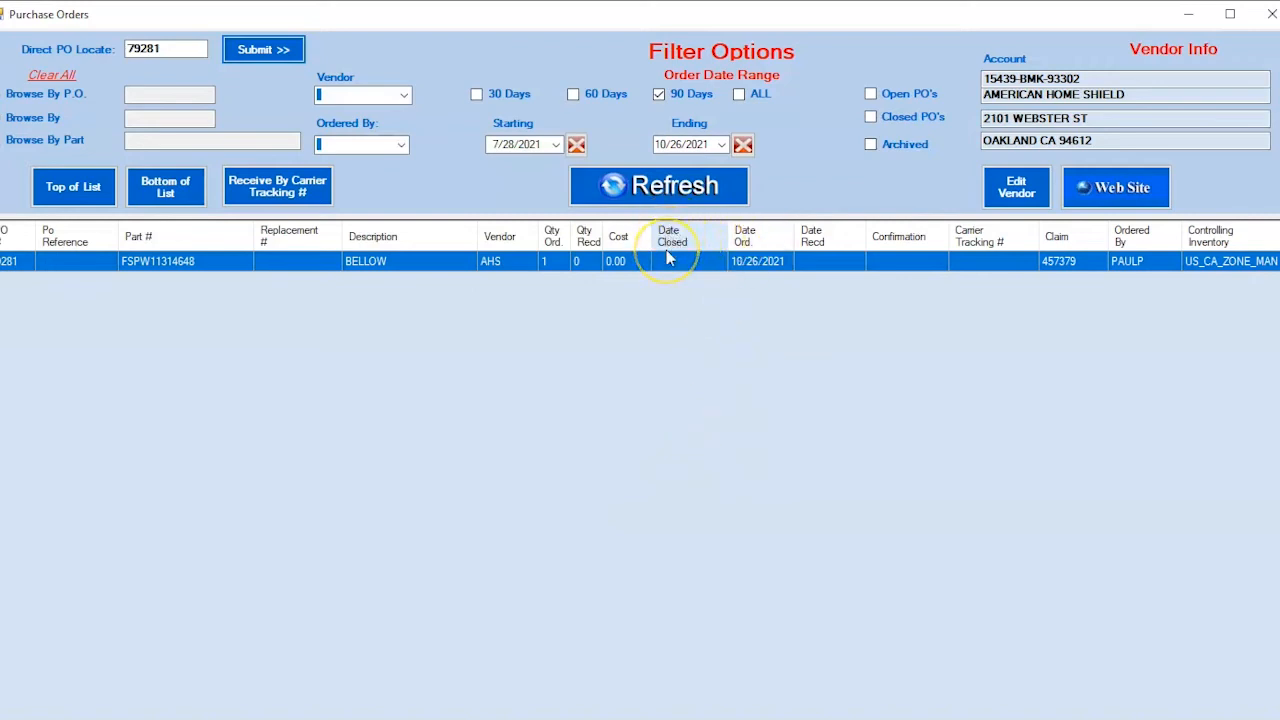
{"action": "right_click", "coordinate": [817, 266]}
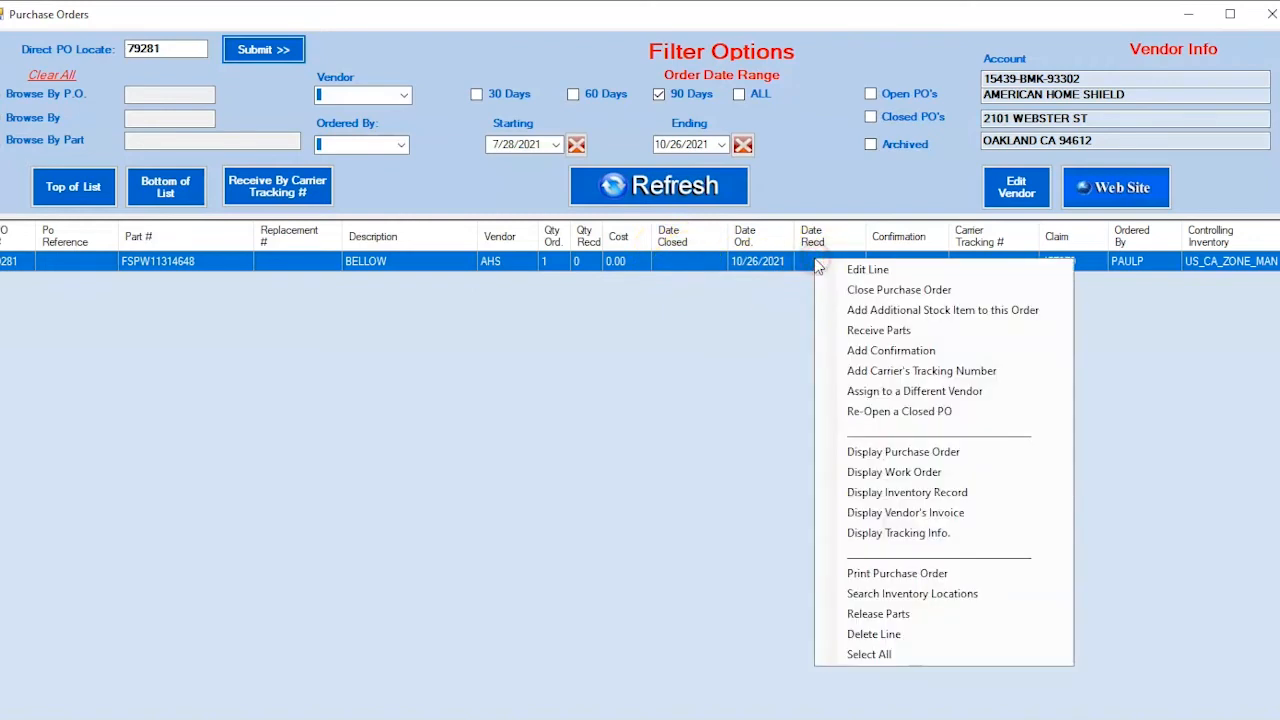
{"action": "left_click", "coordinate": [867, 294]}
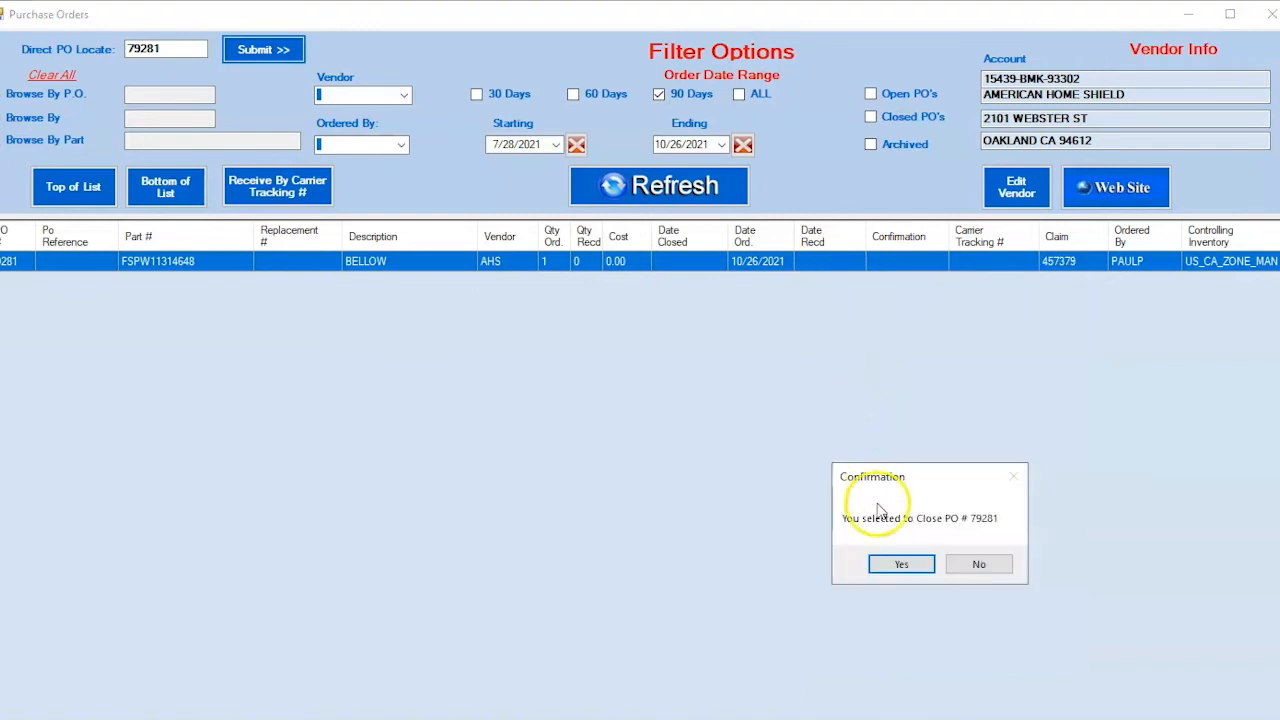
Step: Confirm closing the BELLOW purchase order, giving it a closed date of 10/26/2021
{"action": "left_click", "coordinate": [902, 563]}
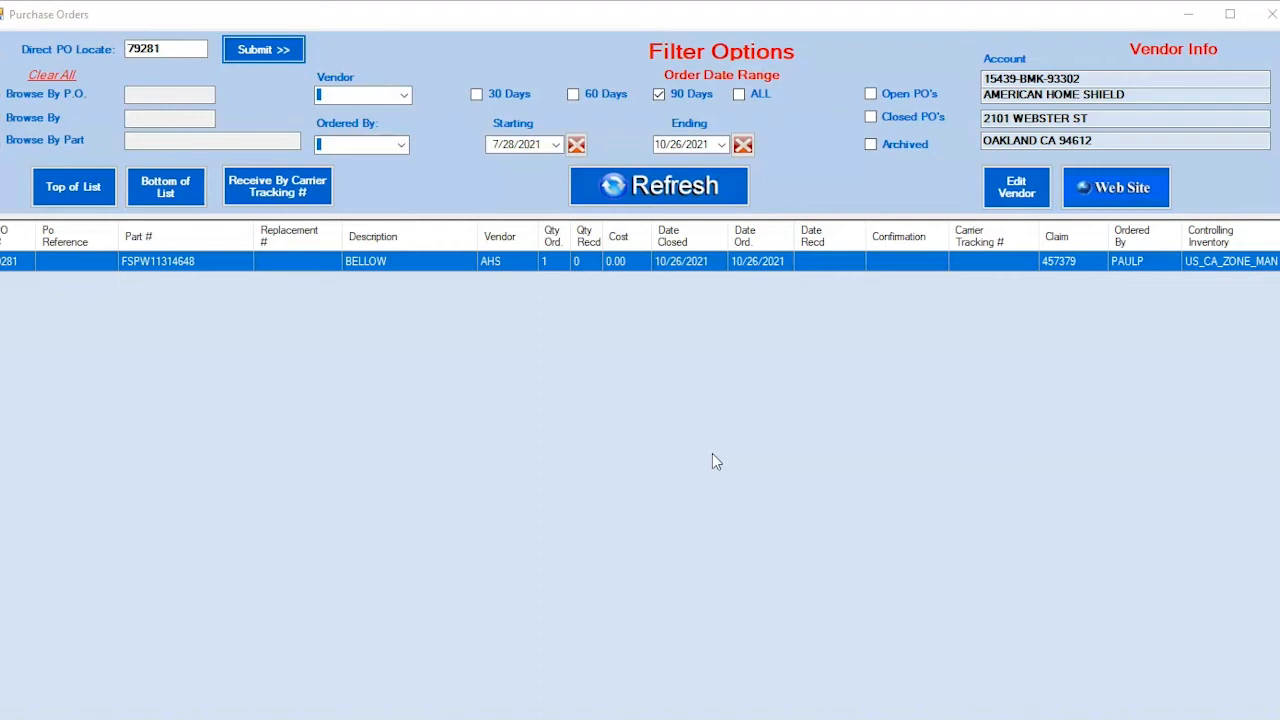
{"action": "key", "text": "alt+Tab"}
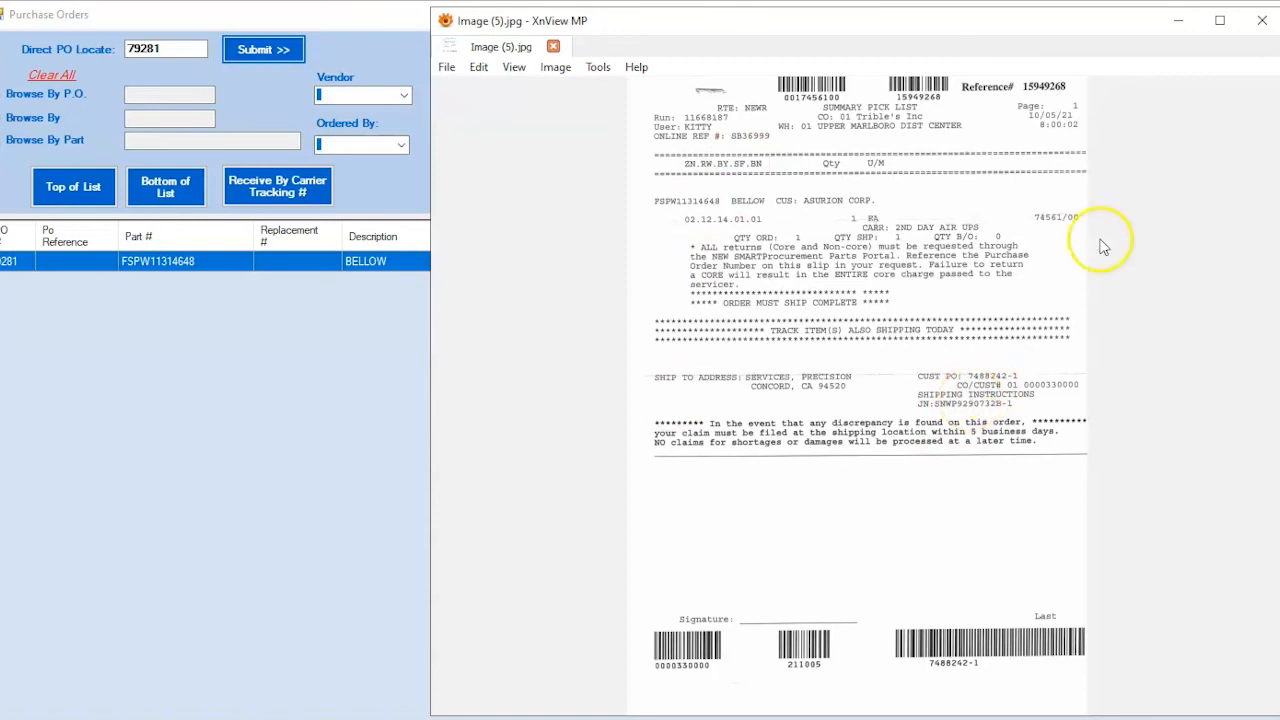
{"action": "left_click", "coordinate": [1177, 22]}
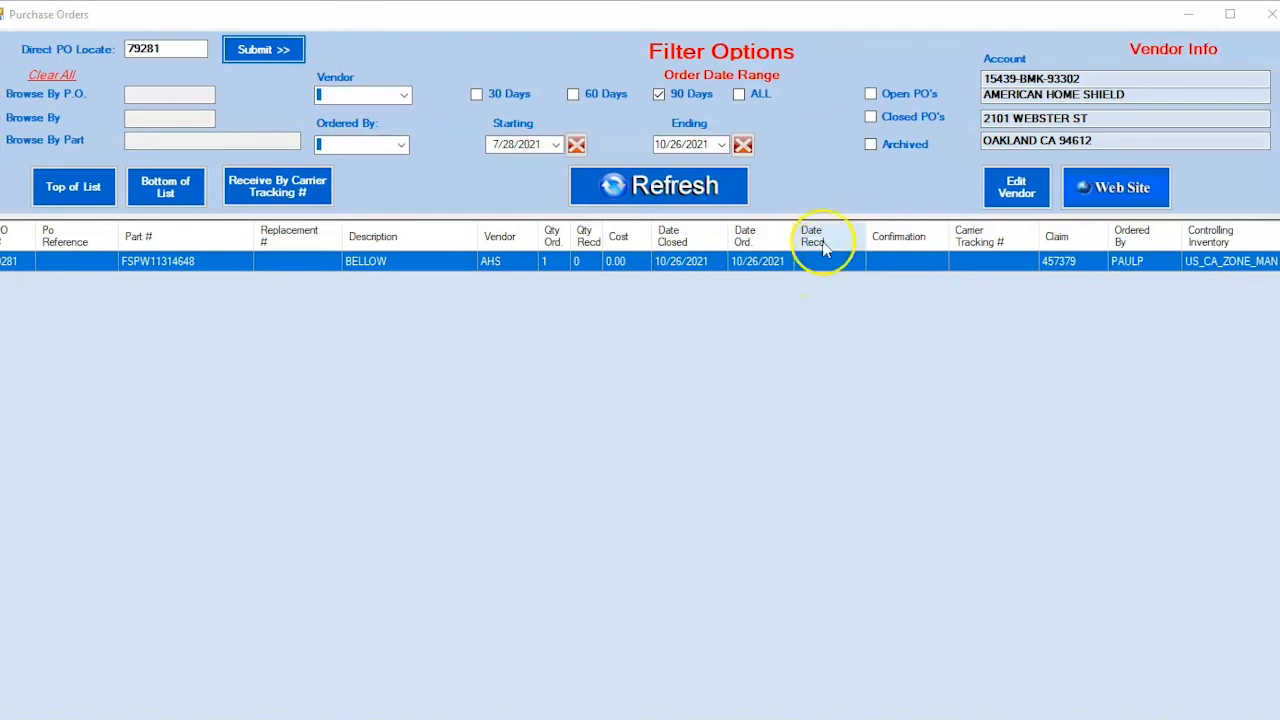
Step: Start receiving the BELLOW part, entering the vendor's invoice number and invoice date 10/26/2021
{"action": "right_click", "coordinate": [815, 266]}
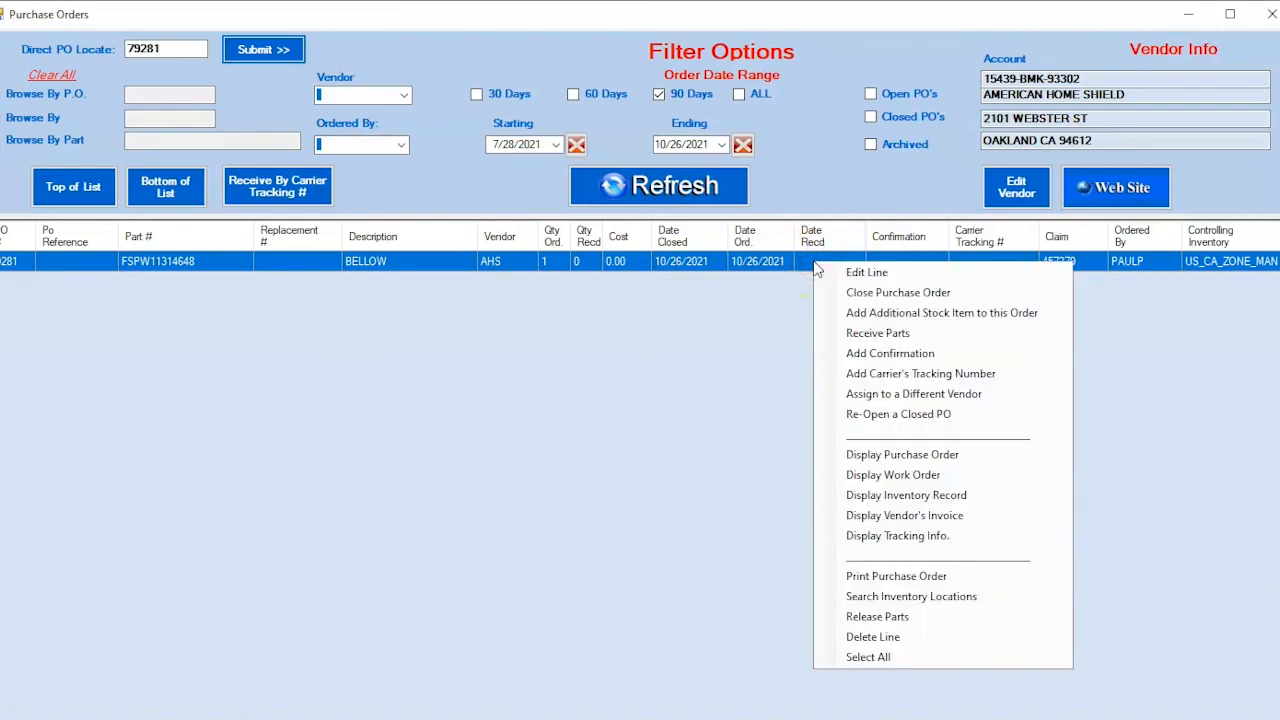
{"action": "left_click", "coordinate": [862, 333]}
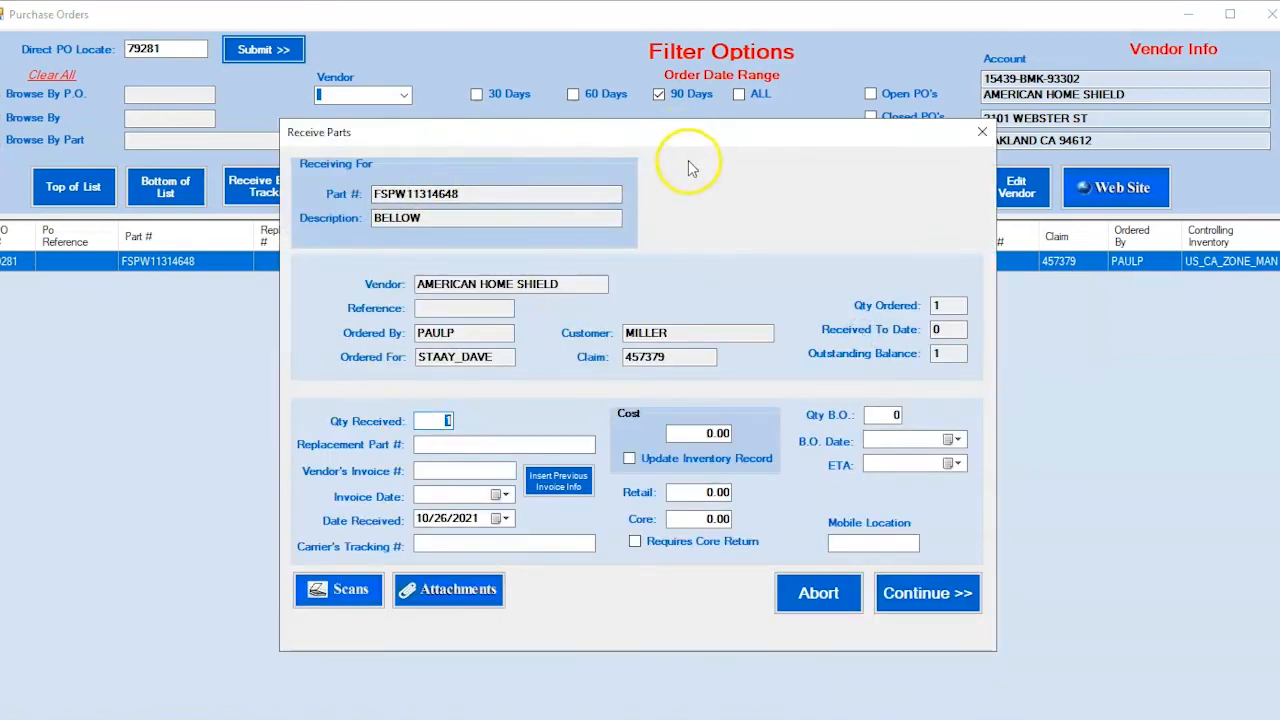
{"action": "left_click", "coordinate": [422, 470]}
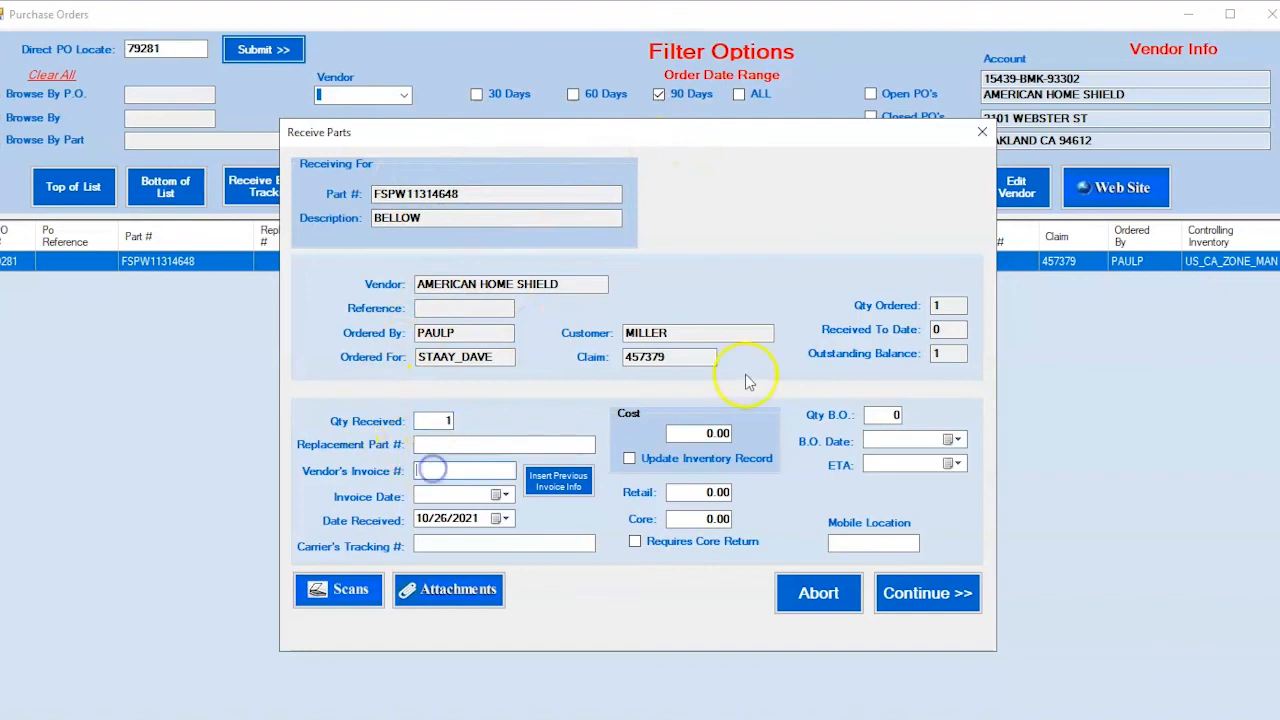
{"action": "type", "text": "12"}
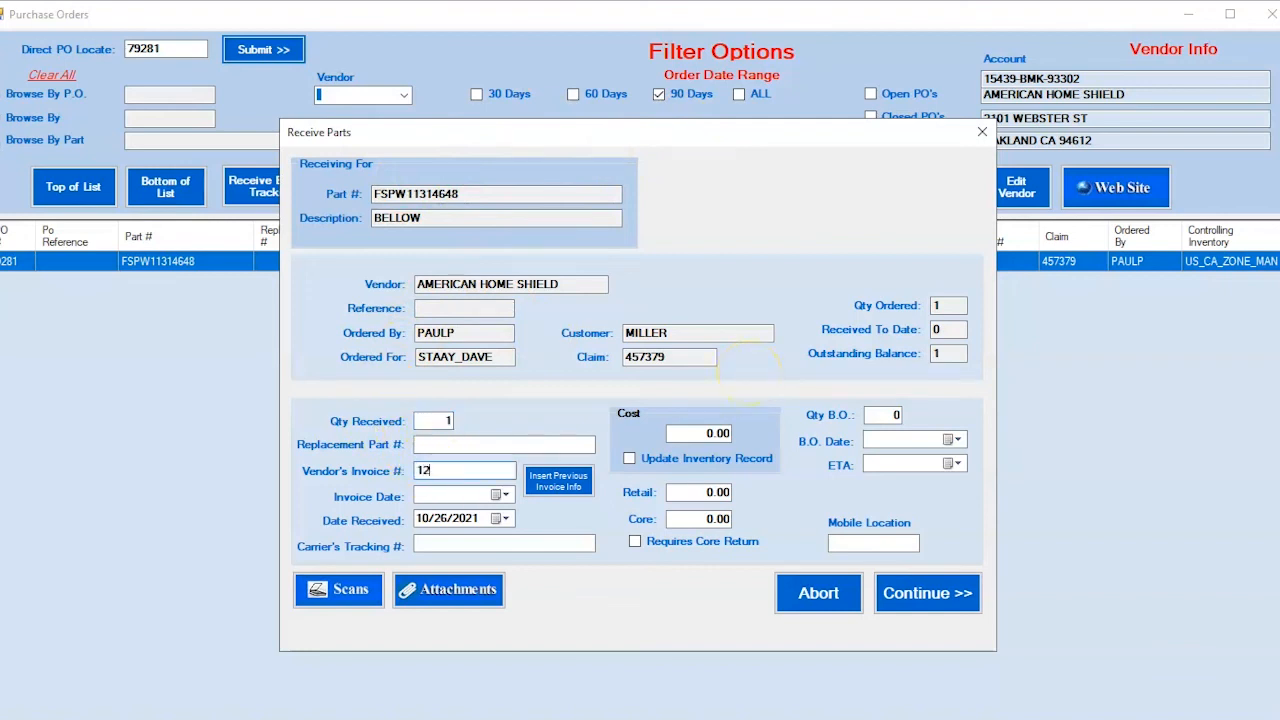
{"action": "type", "text": "36854"}
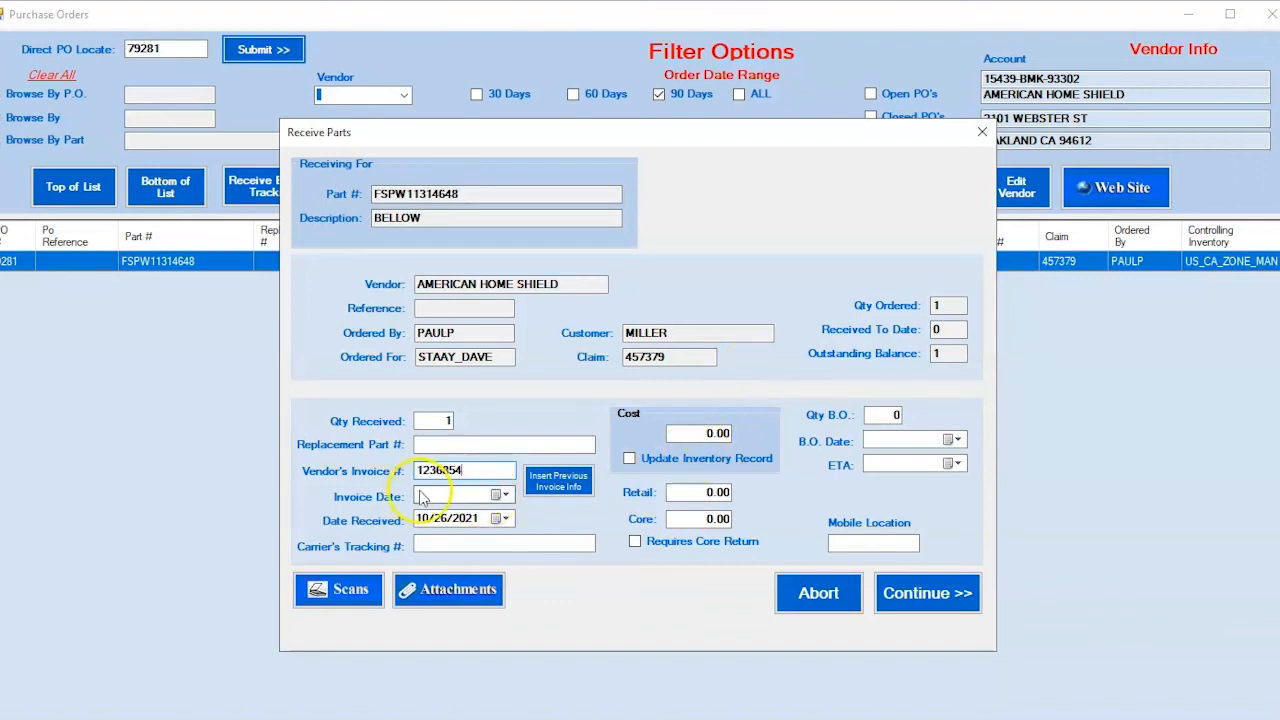
{"action": "left_click", "coordinate": [494, 496]}
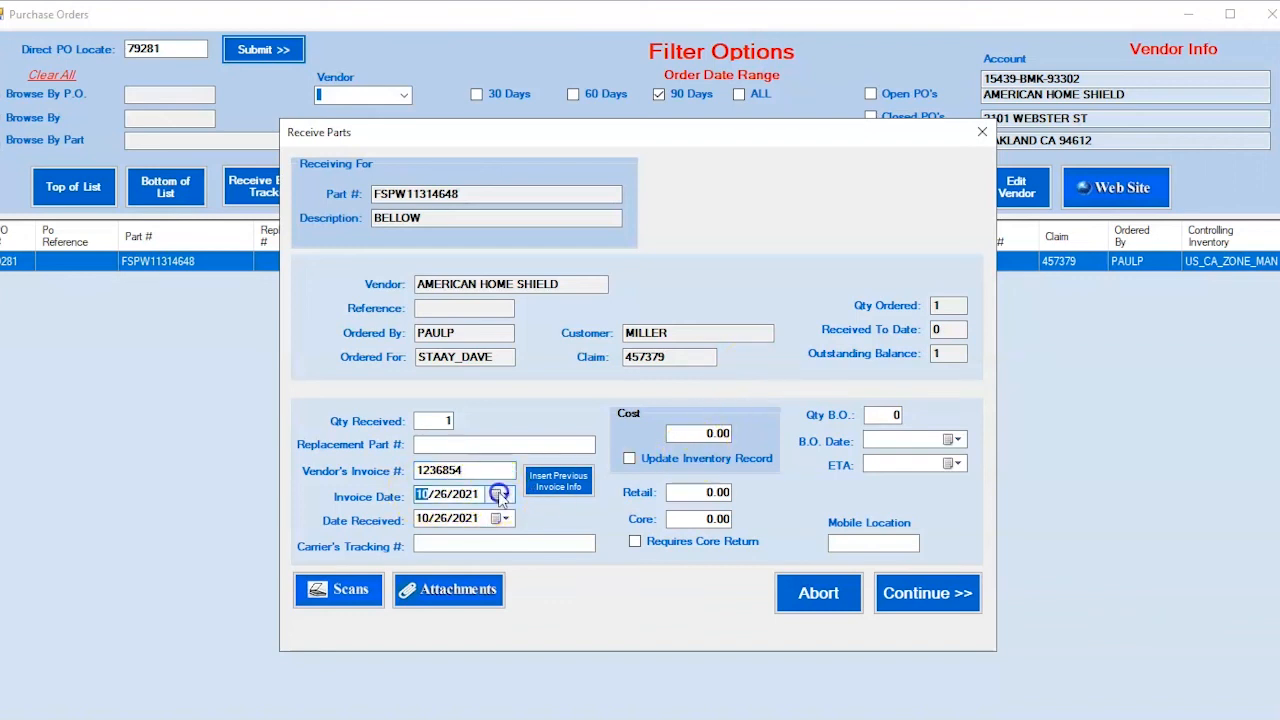
Step: Paste the carrier tracking number, set cost to 100.00, and continue to save the receipt
{"action": "left_click", "coordinate": [428, 541]}
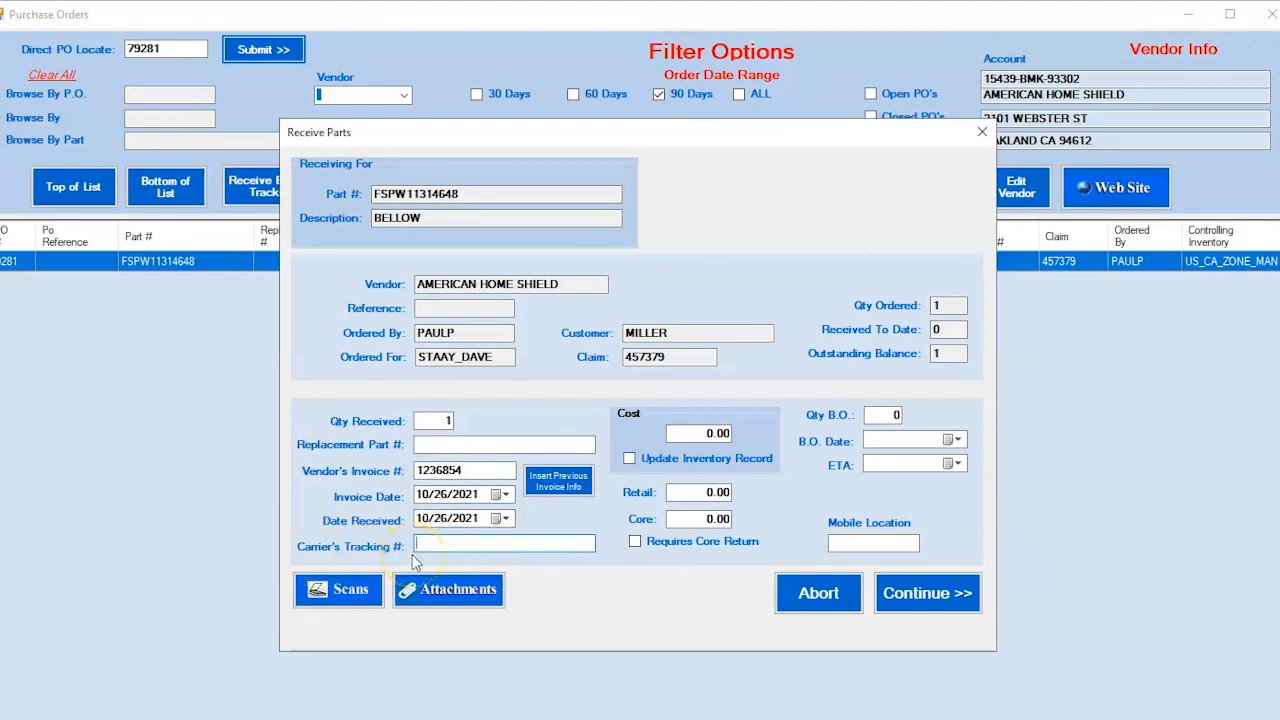
{"action": "key", "text": "ctrl+v"}
{"action": "left_click_drag", "start_coordinate": [557, 548], "coordinate": [365, 558]}
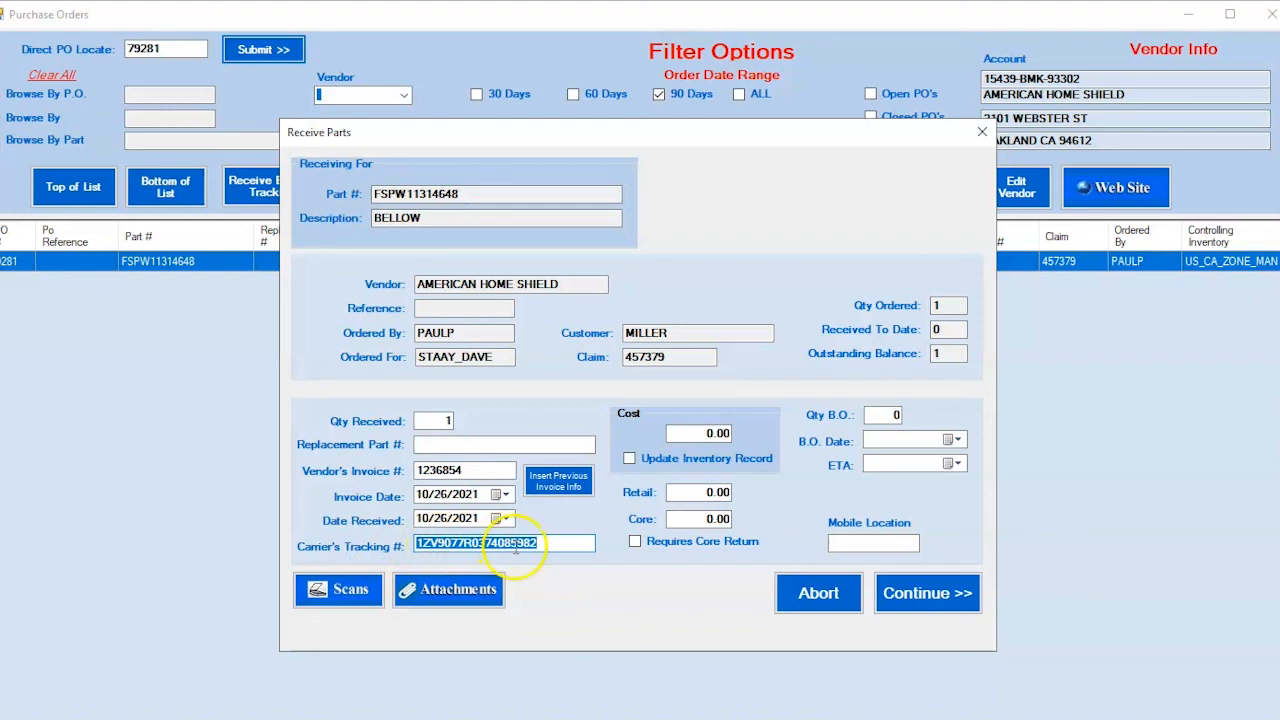
{"action": "left_click", "coordinate": [705, 433]}
{"action": "type", "text": "100.00"}
{"action": "key", "text": "Tab"}
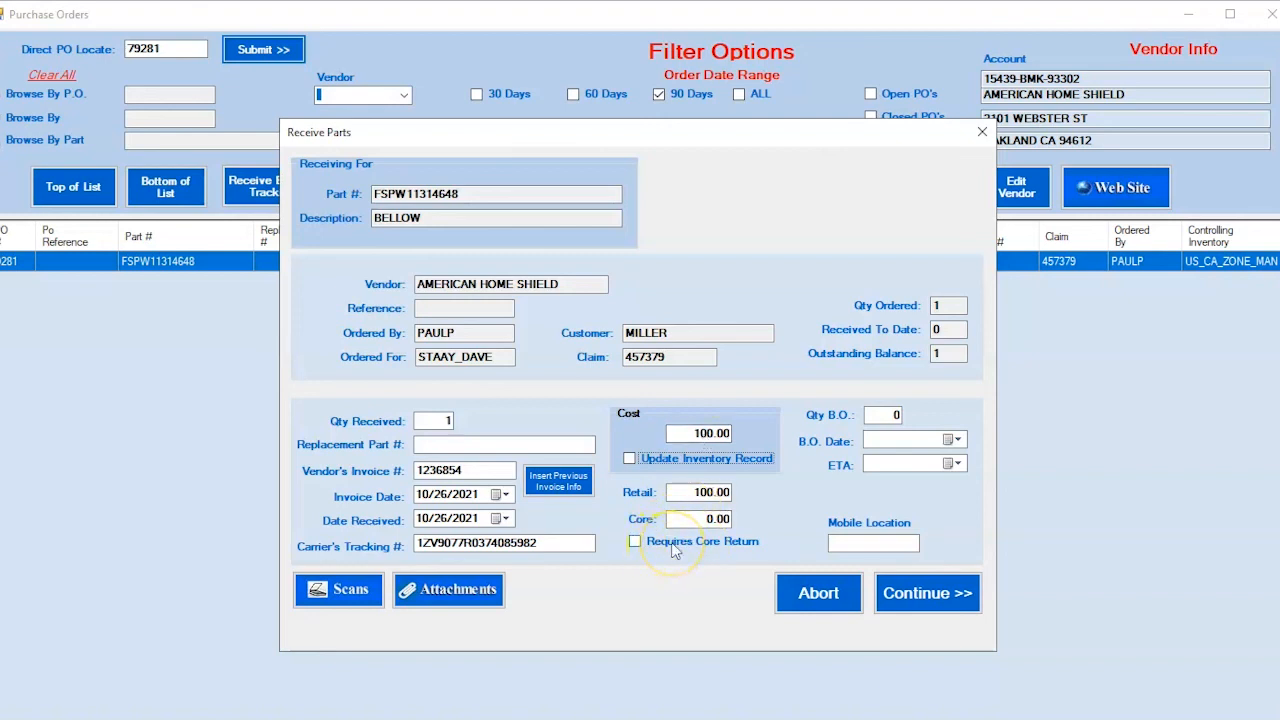
{"action": "left_click", "coordinate": [843, 541]}
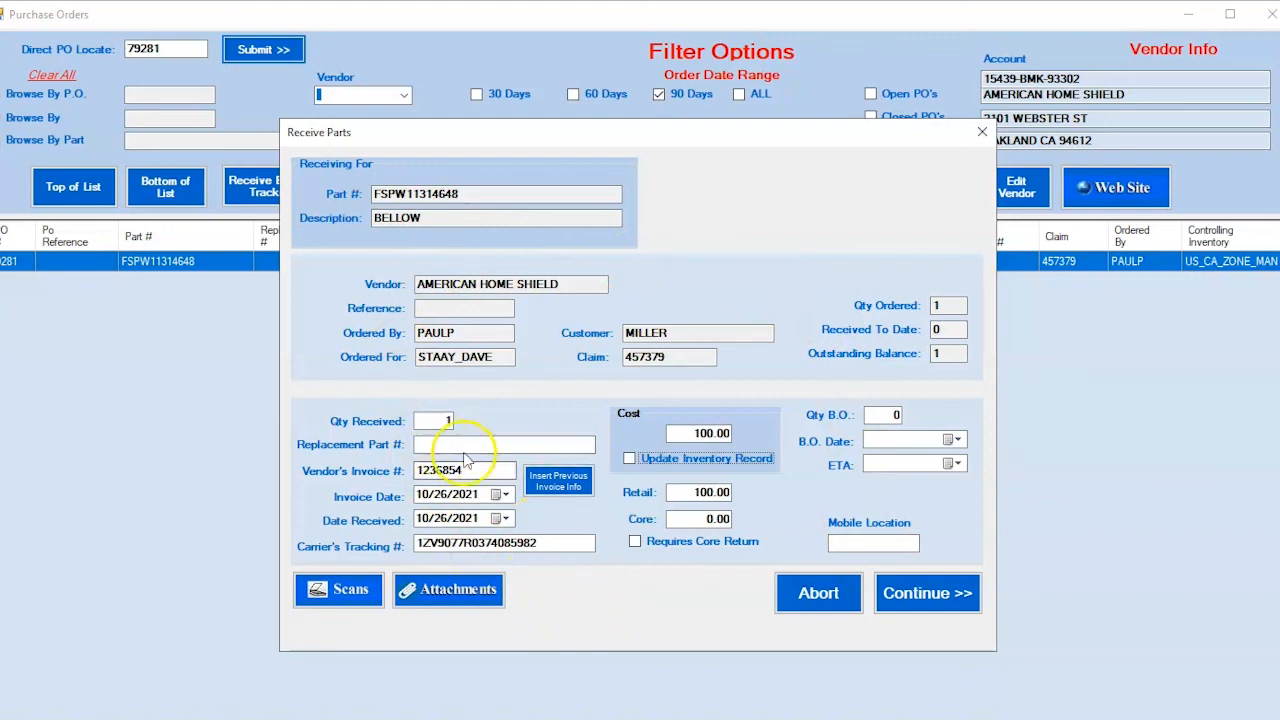
{"action": "left_click", "coordinate": [927, 594]}
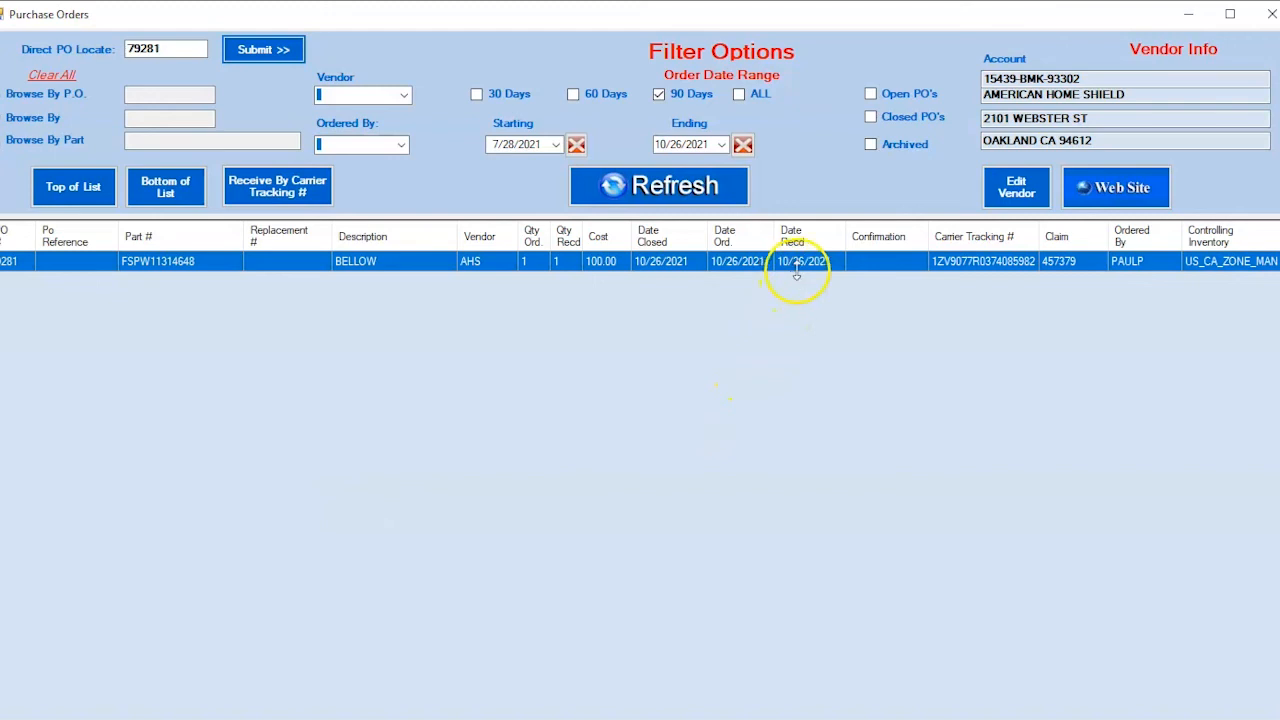